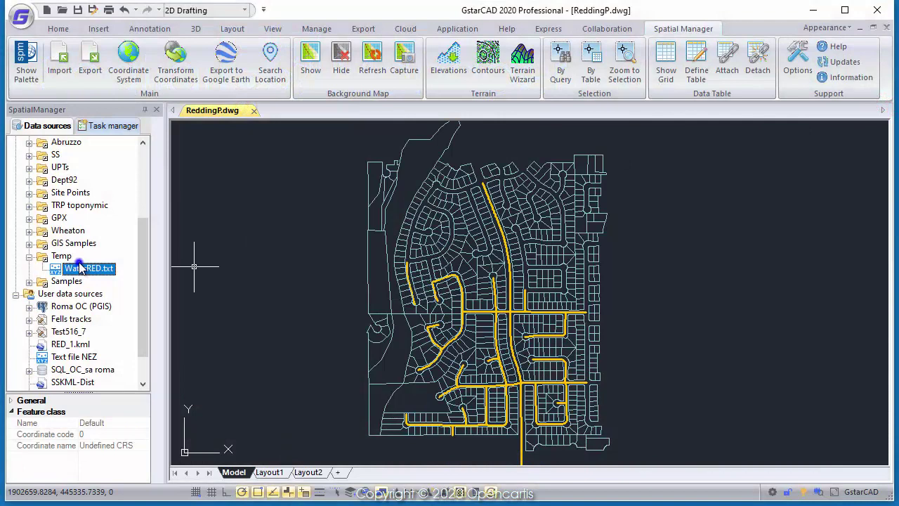
# Bring up the context menu of WaterRED.txt in the Temp folder of the Data sources panel.
pyautogui.rightClick(71, 257)
pyautogui.rightClick(73, 268)
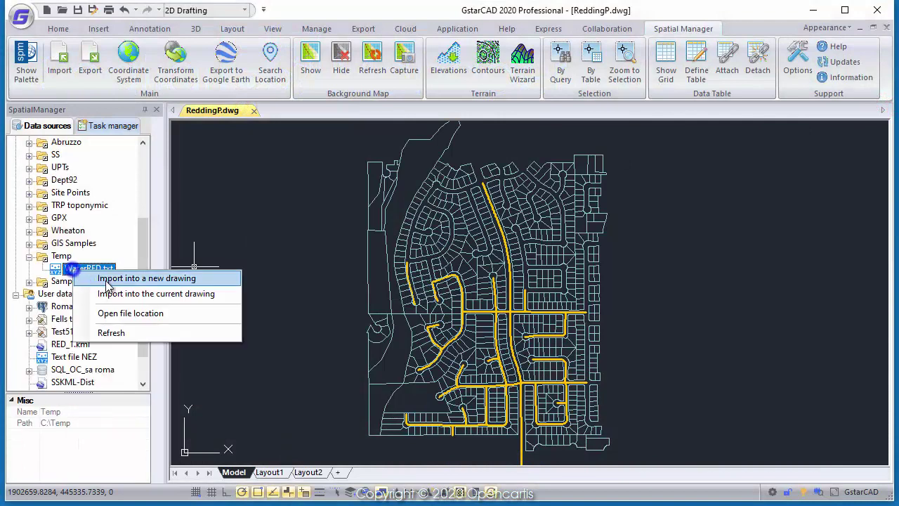
# Import WaterRED.txt into the current drawing with Tab as the column delimiter.
pyautogui.click(124, 296)
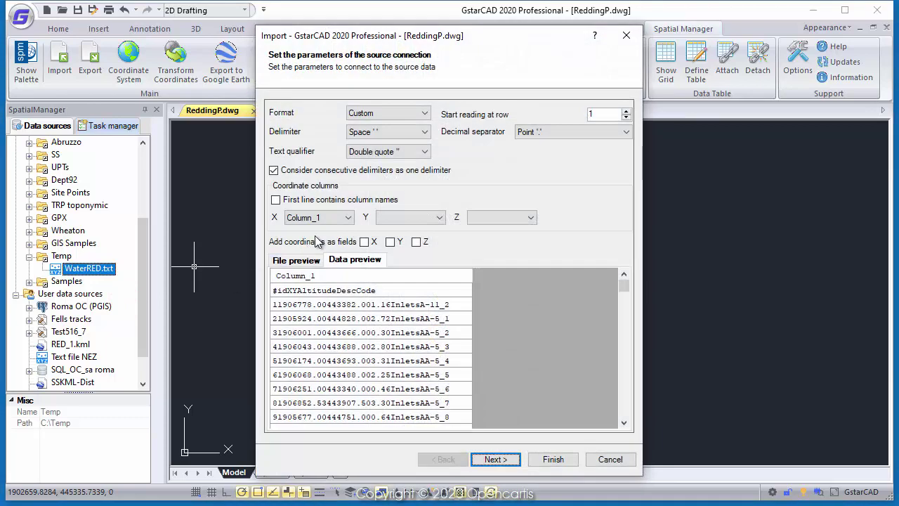
pyautogui.click(294, 253)
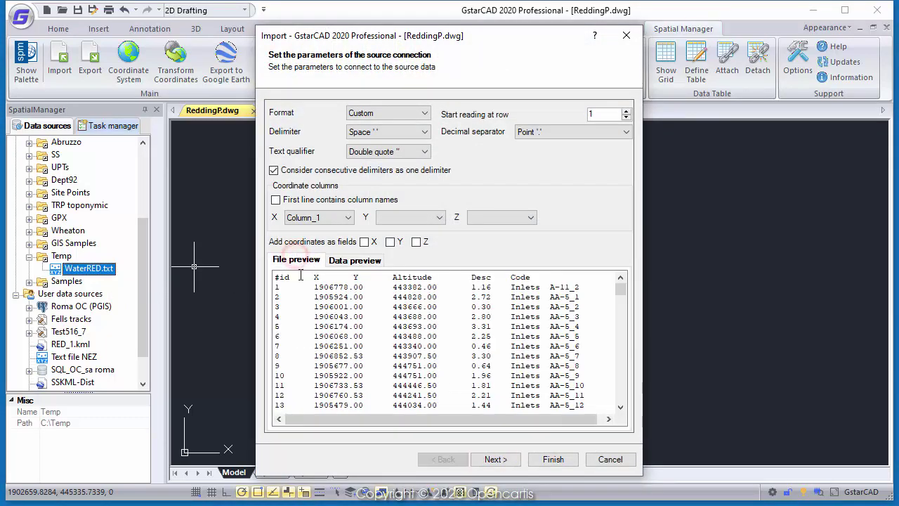
pyautogui.click(391, 132)
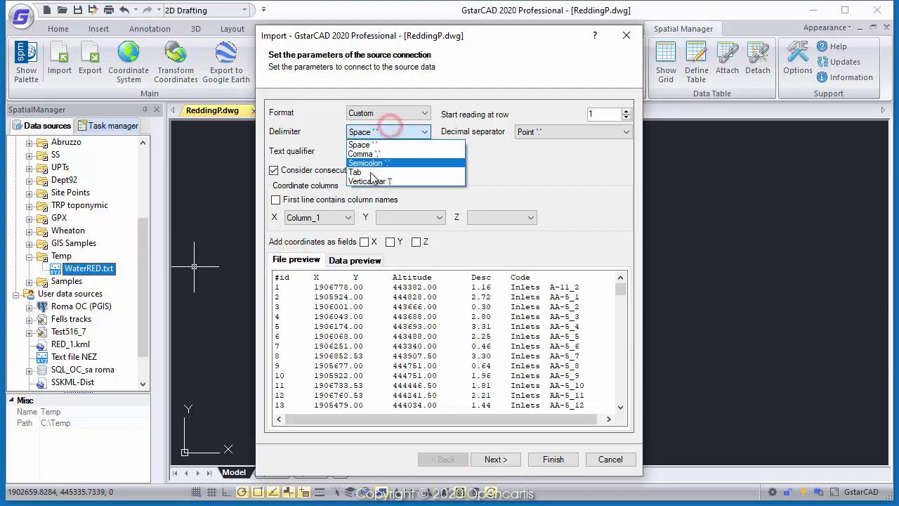
pyautogui.click(365, 170)
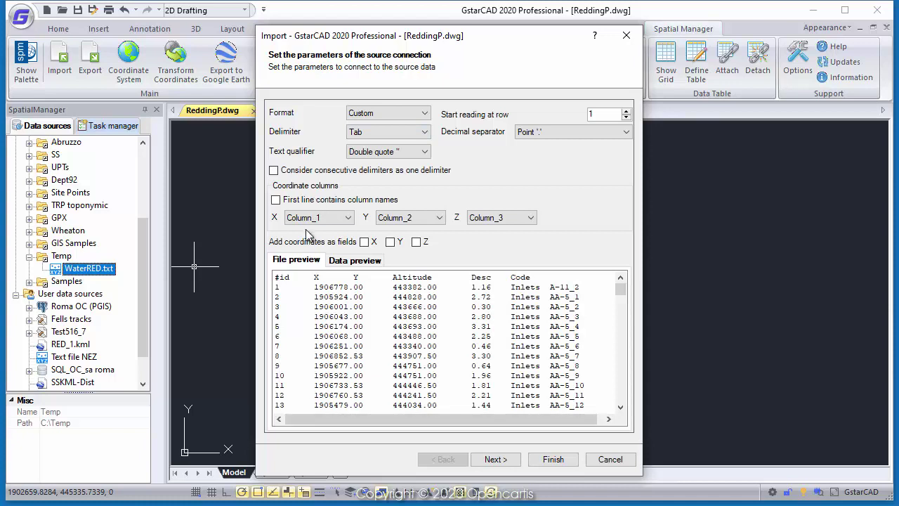
pyautogui.click(339, 261)
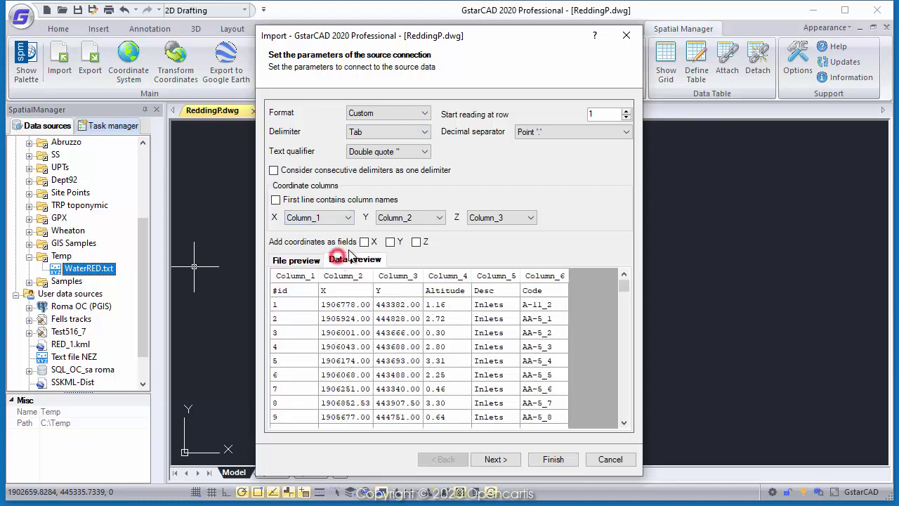
# Take column names from the first line and map X, Y, and Altitude as Z.
pyautogui.click(276, 199)
pyautogui.click(365, 202)
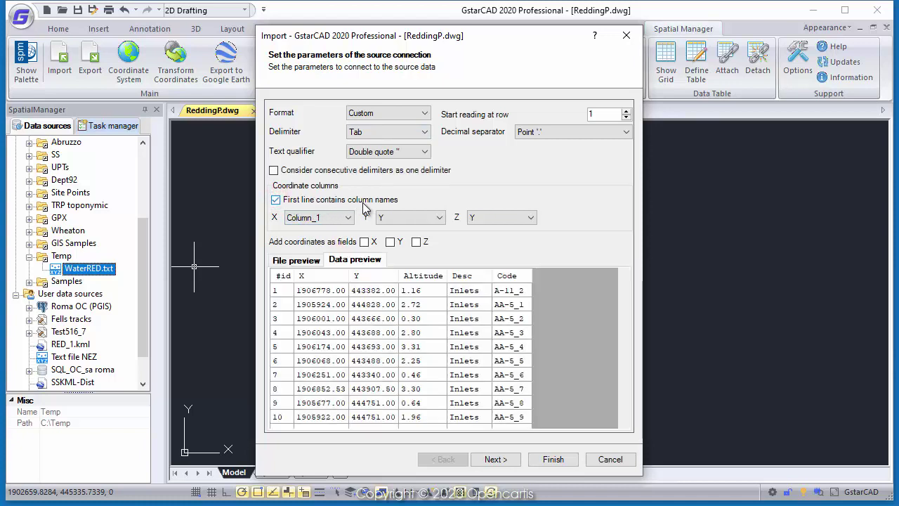
pyautogui.click(341, 220)
pyautogui.click(334, 220)
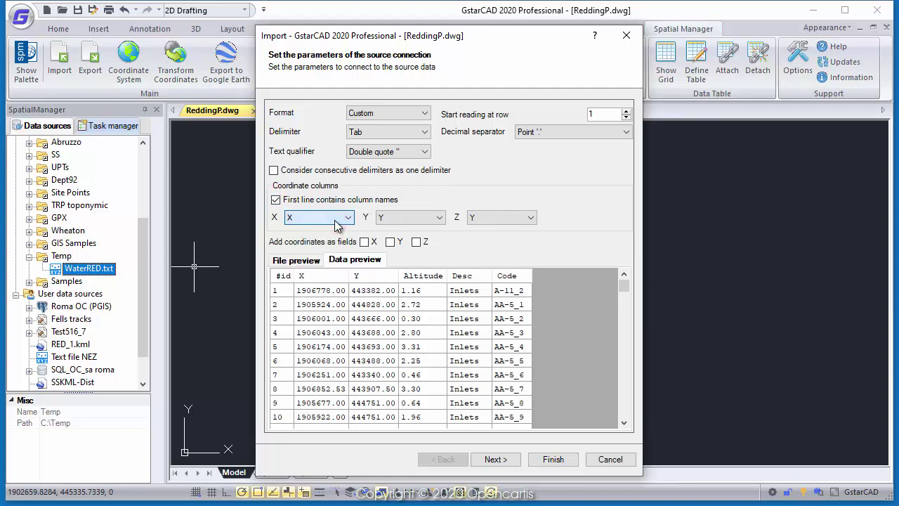
pyautogui.click(400, 219)
pyautogui.click(400, 218)
pyautogui.click(498, 217)
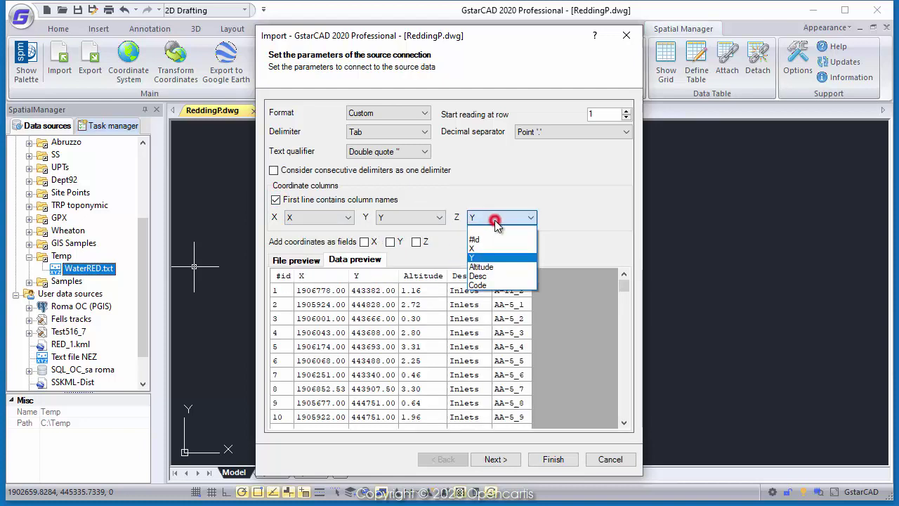
pyautogui.click(498, 267)
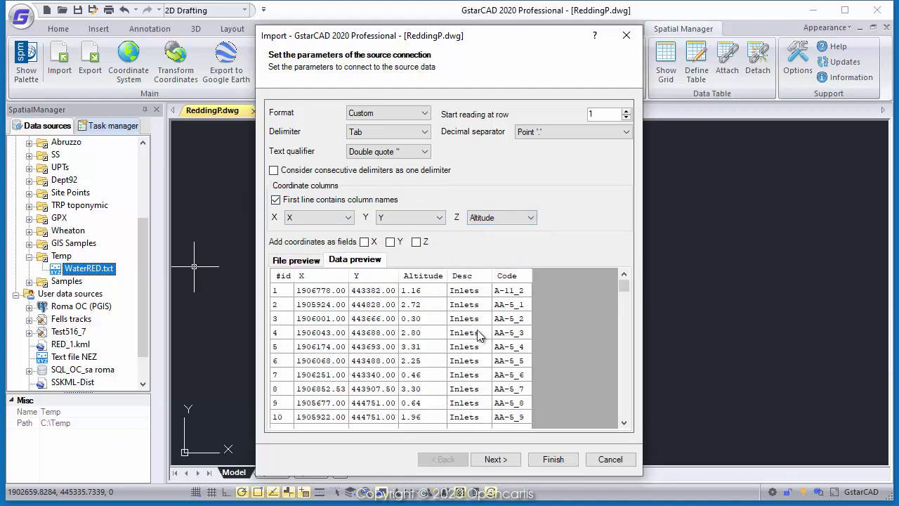
pyautogui.click(495, 460)
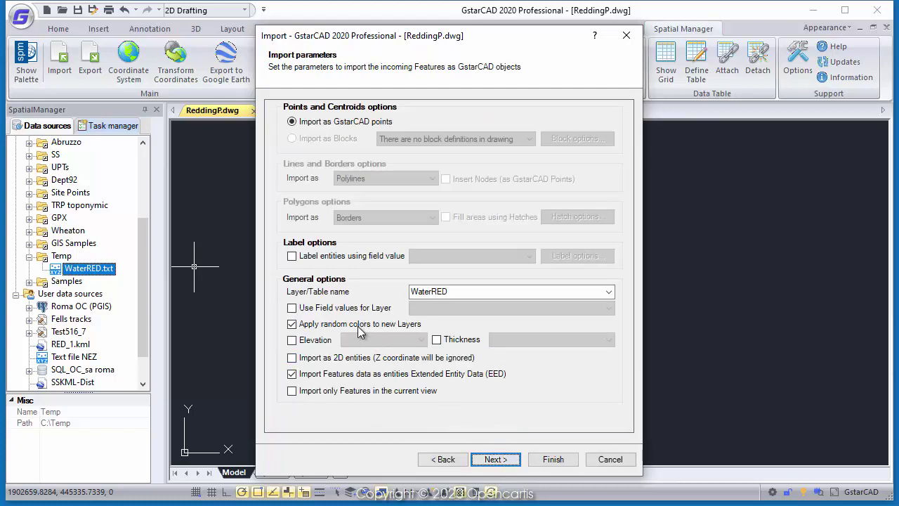
# Place the points on layers named by the Desc field, finish the import, and close the report.
pyautogui.click(424, 310)
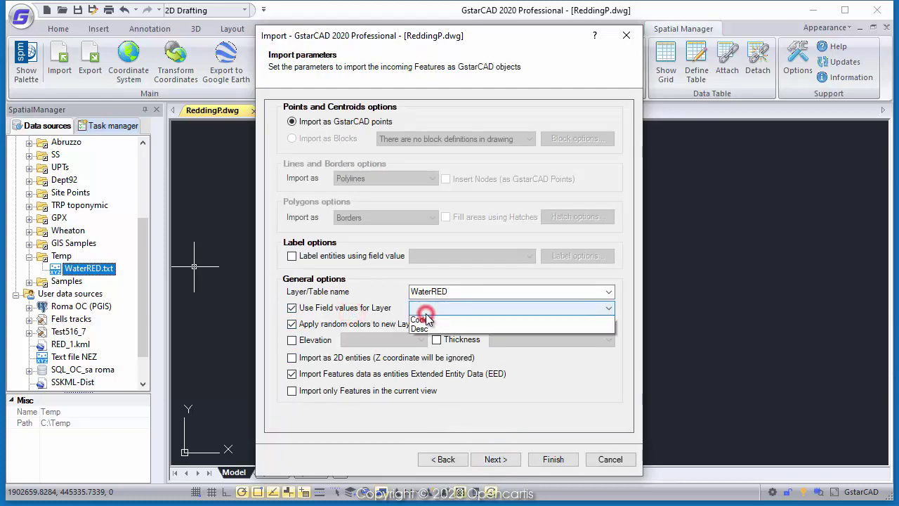
pyautogui.click(422, 348)
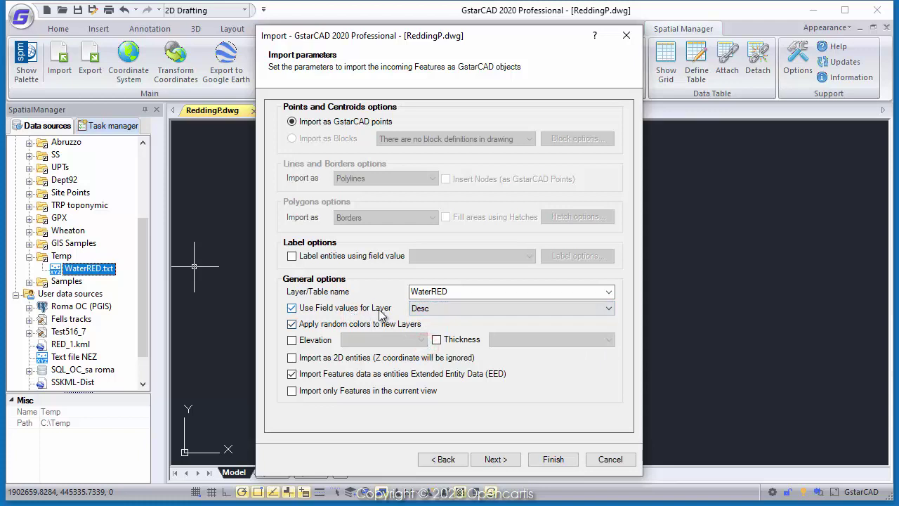
pyautogui.click(553, 459)
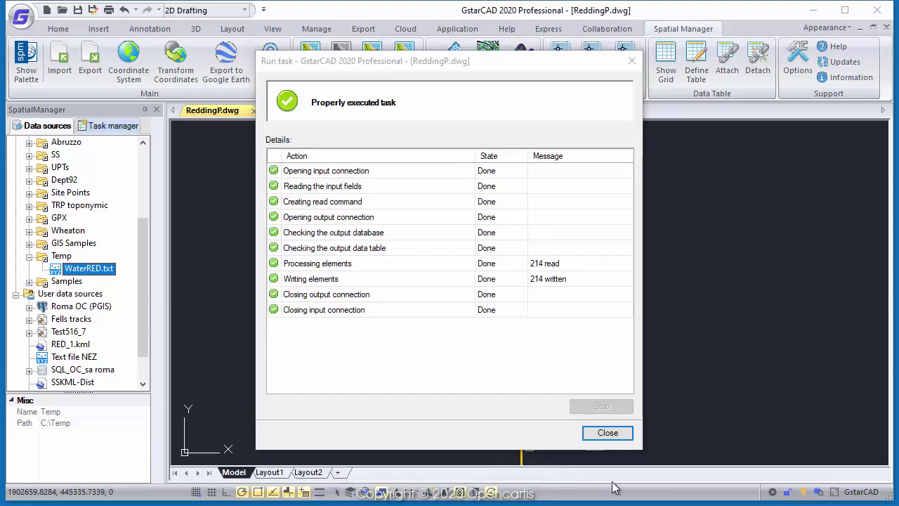
pyautogui.click(600, 432)
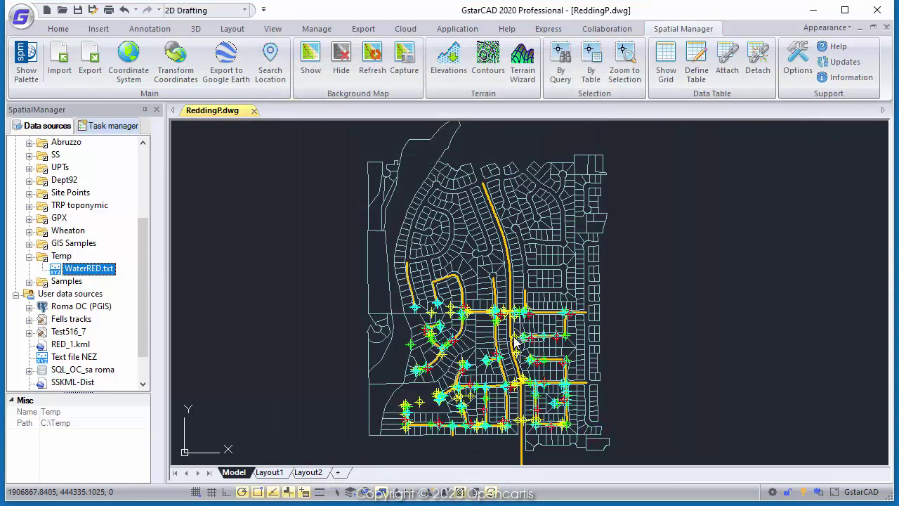
# Zoom into the pipe junction and regenerate with REG so points redraw as markers.
pyautogui.scroll(5, 581, 355)
pyautogui.scroll(3, 582, 355)
pyautogui.moveTo(596, 363)
pyautogui.mouseDown(button='middle')
pyautogui.moveTo(493, 323)
pyautogui.moveTo(492, 330)
pyautogui.mouseUp(button='middle')
pyautogui.write('reg')
pyautogui.press('Return')
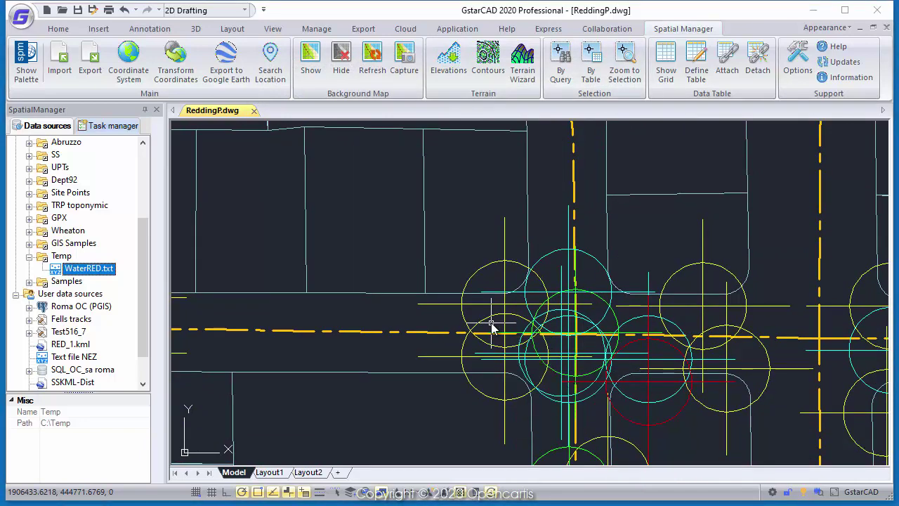
pyautogui.moveTo(689, 325); pyautogui.dragTo(488, 295, button='middle')
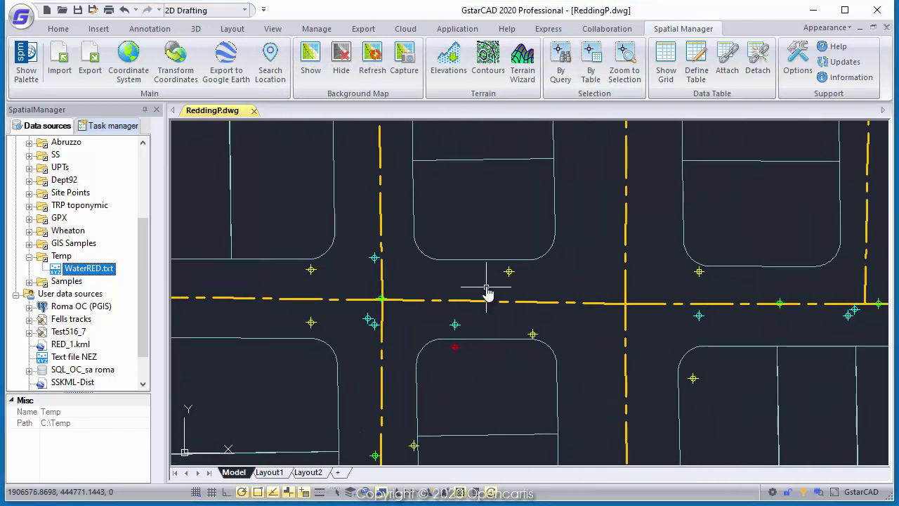
# Freeze the Inlets layer to hide all inlet points.
pyautogui.click(56, 32)
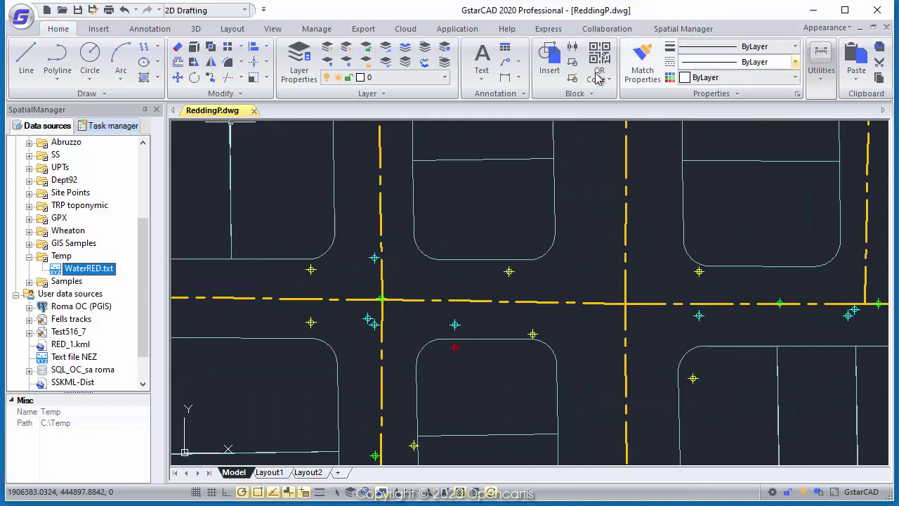
pyautogui.click(444, 77)
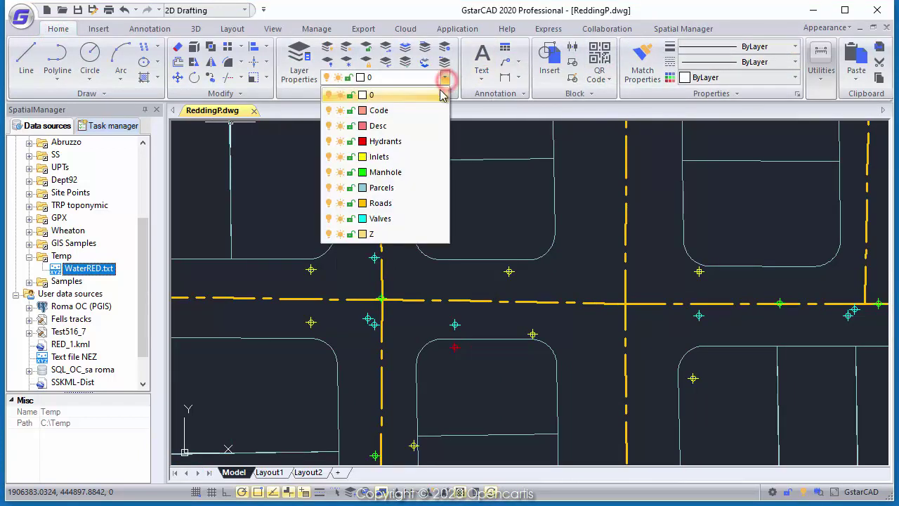
pyautogui.click(340, 160)
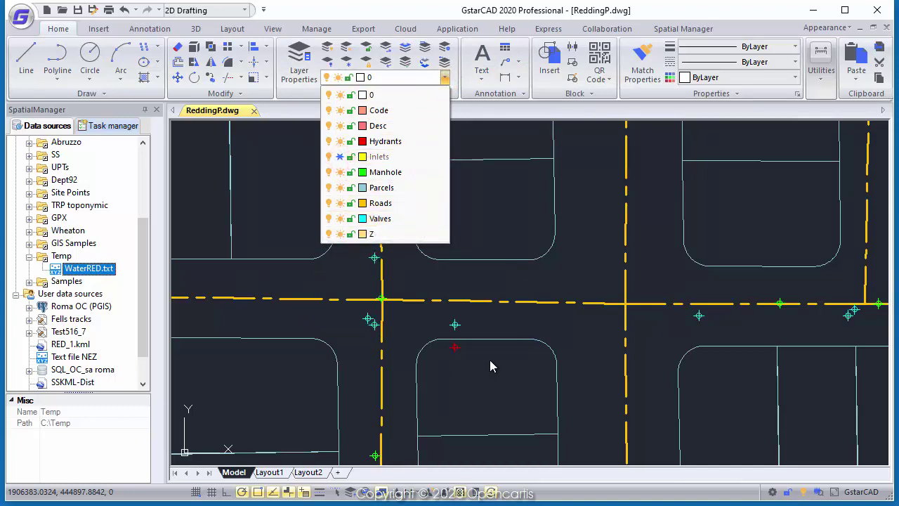
pyautogui.click(585, 11)
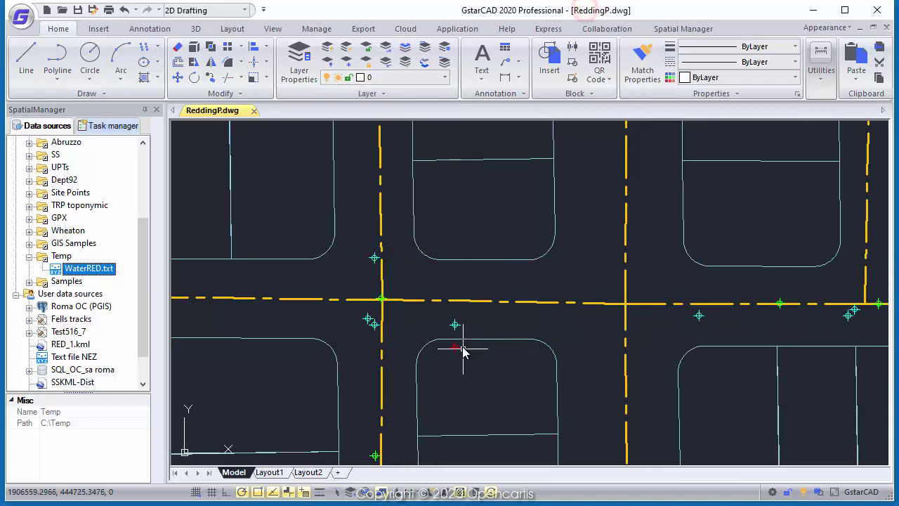
# Inspect a valve point's Code value, then clear the selection.
pyautogui.click(454, 324)
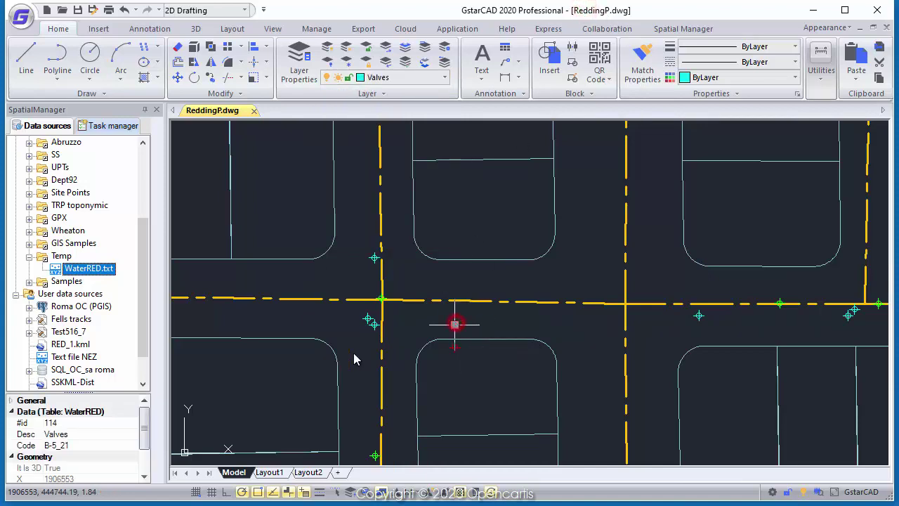
pyautogui.click(52, 434)
pyautogui.click(53, 445)
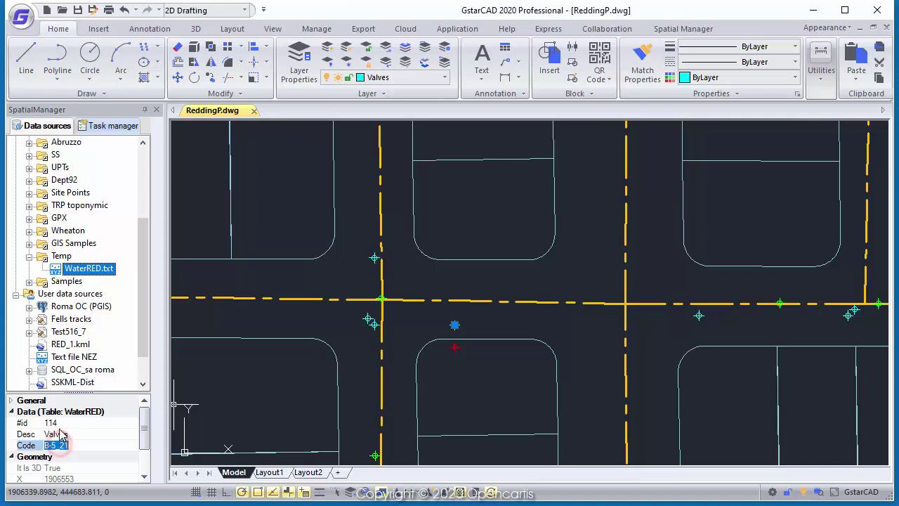
pyautogui.press('Escape')
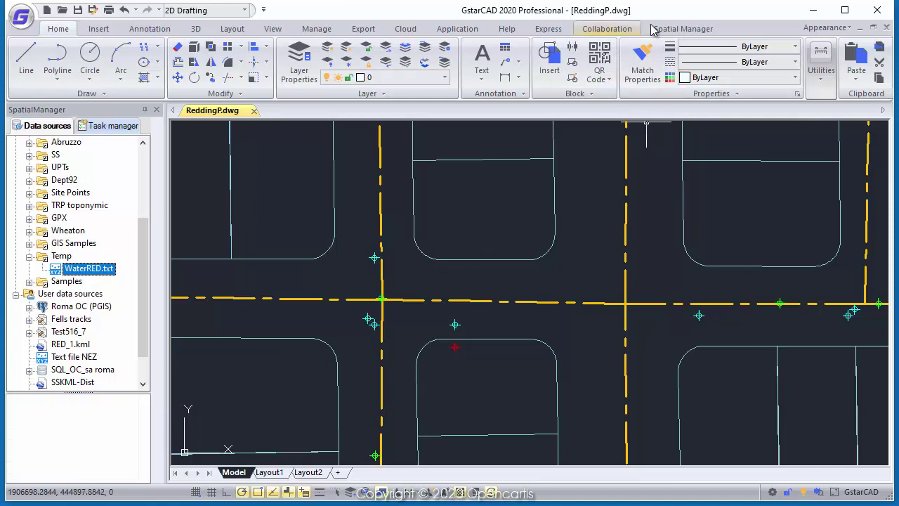
pyautogui.click(653, 28)
# Show the WaterRED table in the data grid and sort its records by Desc, then Code.
pyautogui.click(665, 62)
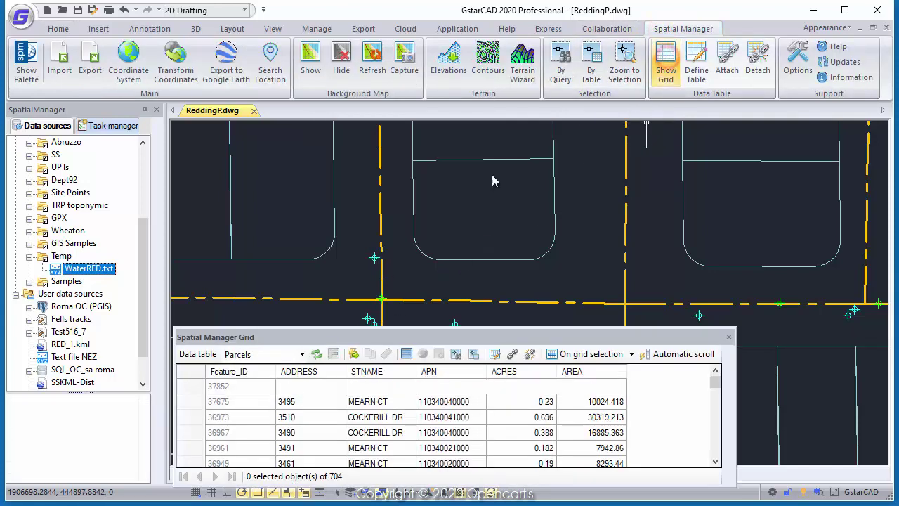
pyautogui.click(302, 354)
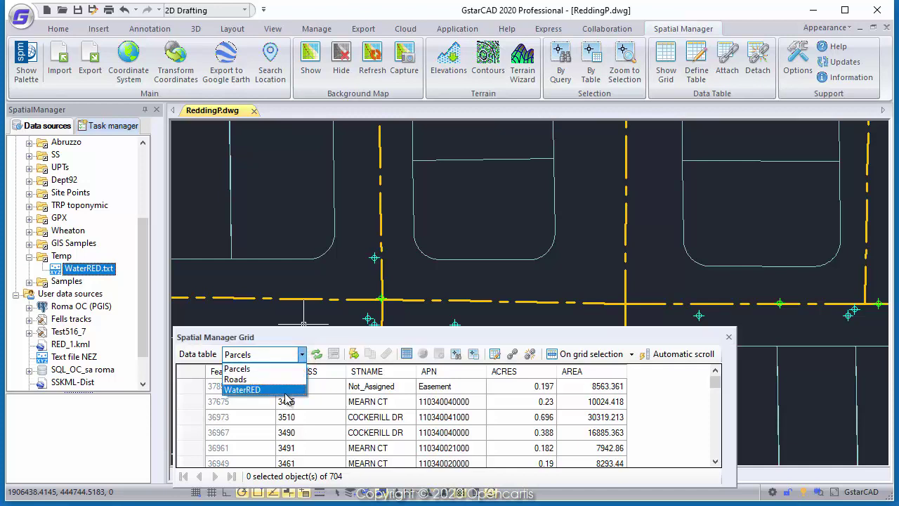
pyautogui.click(281, 389)
pyautogui.click(385, 371)
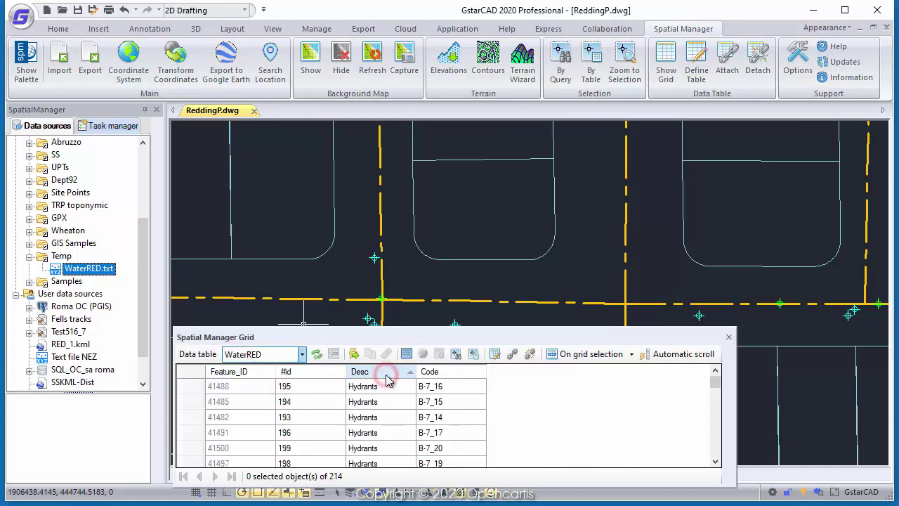
pyautogui.click(385, 371)
pyautogui.click(428, 372)
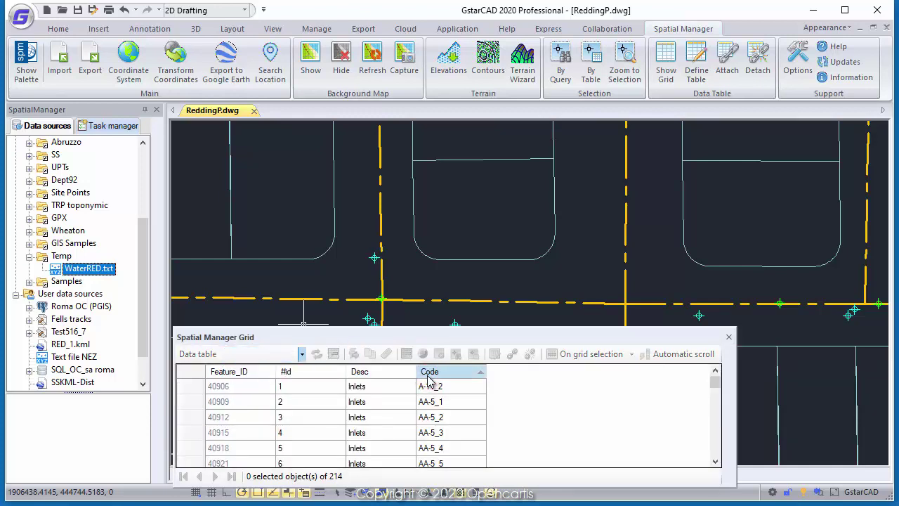
pyautogui.click(428, 372)
pyautogui.scroll(2, 475, 267)
pyautogui.scroll(2, 476, 278)
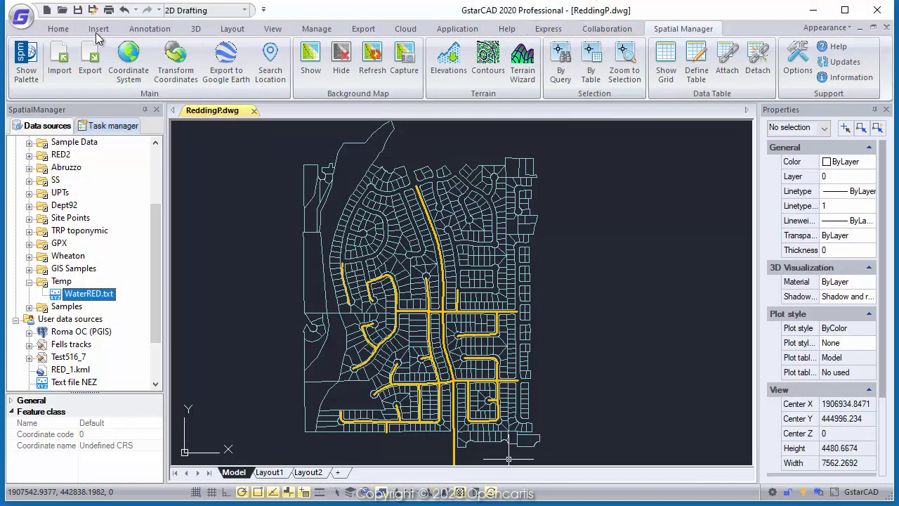
# Open the Block Editor on the new, empty PT block.
pyautogui.click(97, 31)
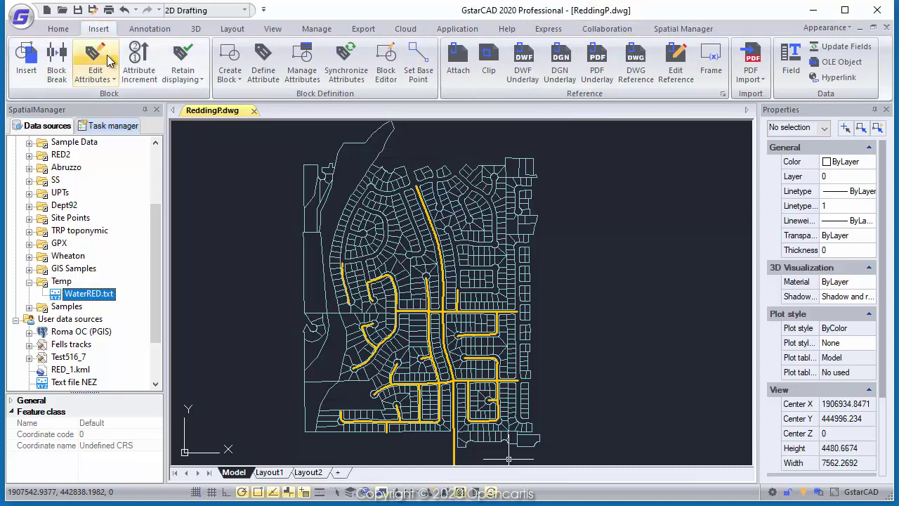
pyautogui.click(396, 74)
pyautogui.write('PT')
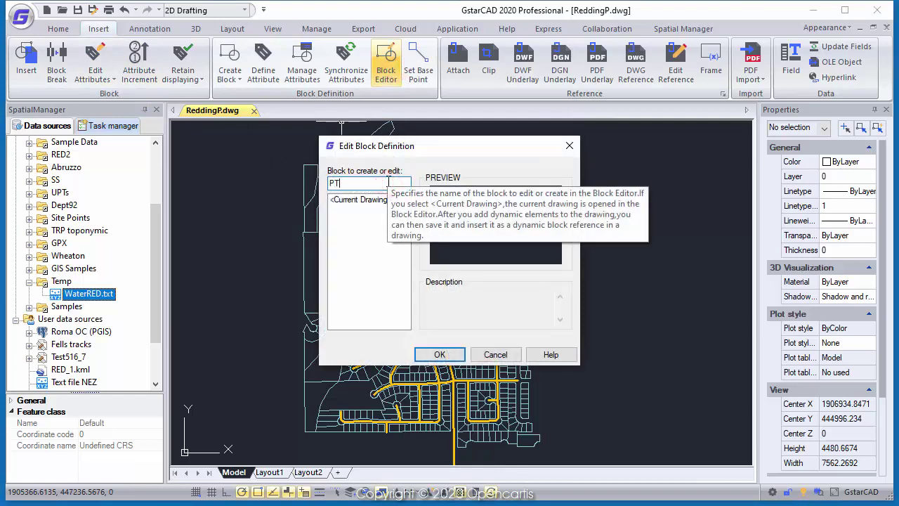
pyautogui.click(439, 354)
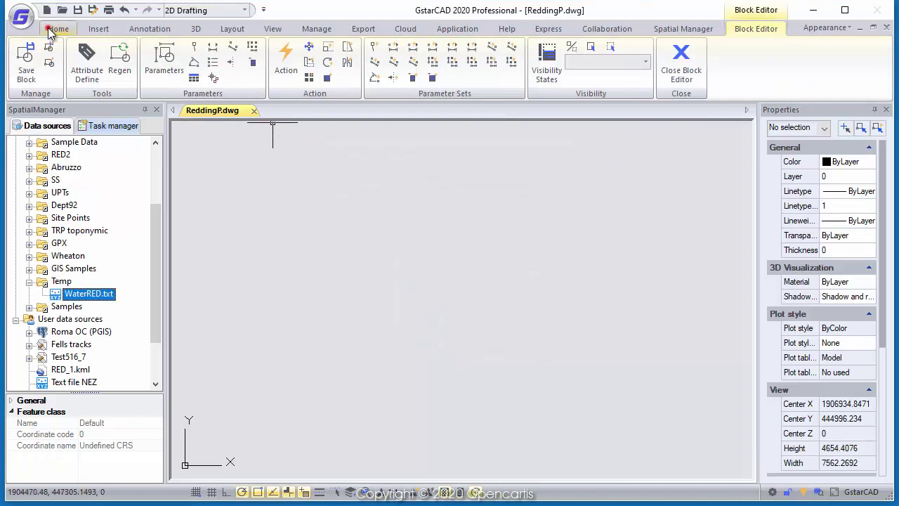
pyautogui.click(48, 29)
# Draw a radius 2 circle centred at 0,0 and fit it in view.
pyautogui.click(90, 53)
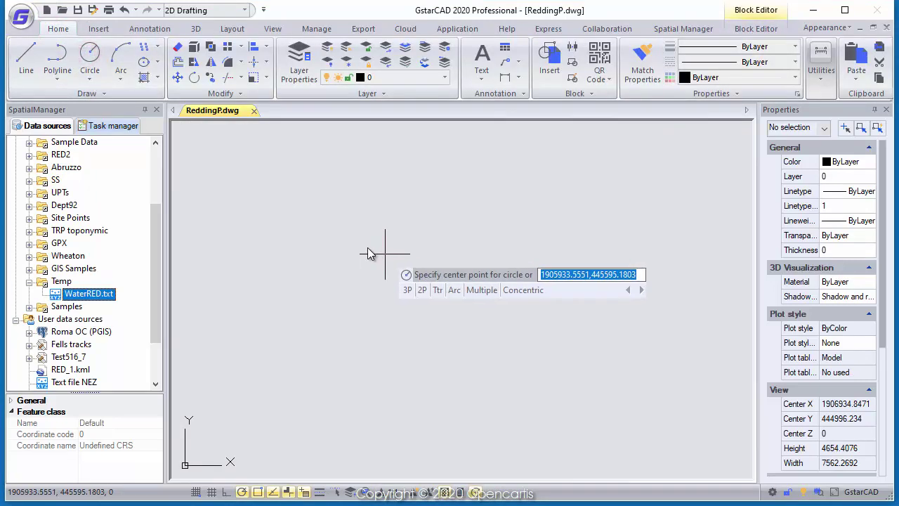
pyautogui.write('0')
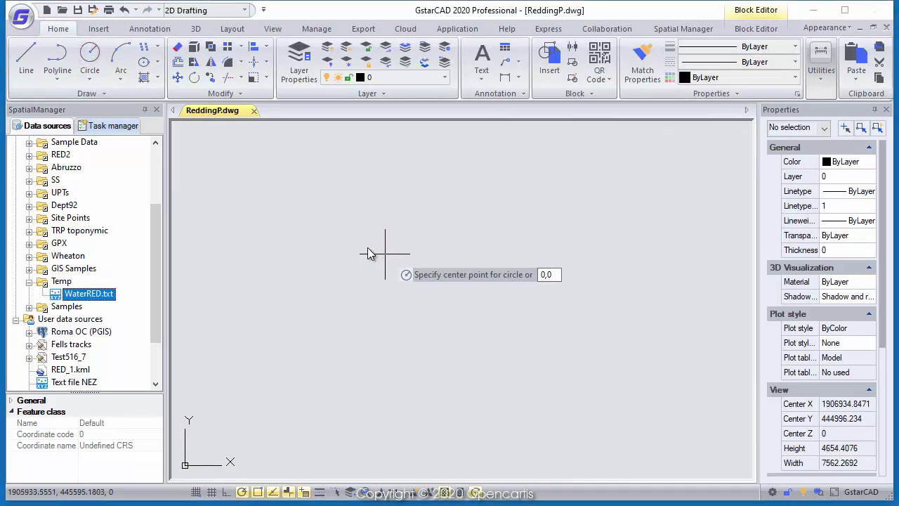
pyautogui.press('Return')
pyautogui.press('Escape')
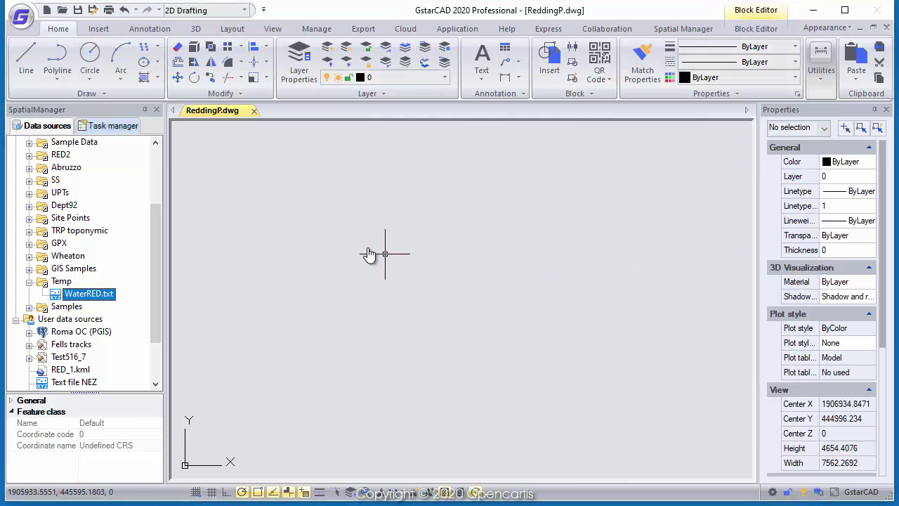
pyautogui.middleClick(369, 254)
pyautogui.scroll(-2, 383, 252)
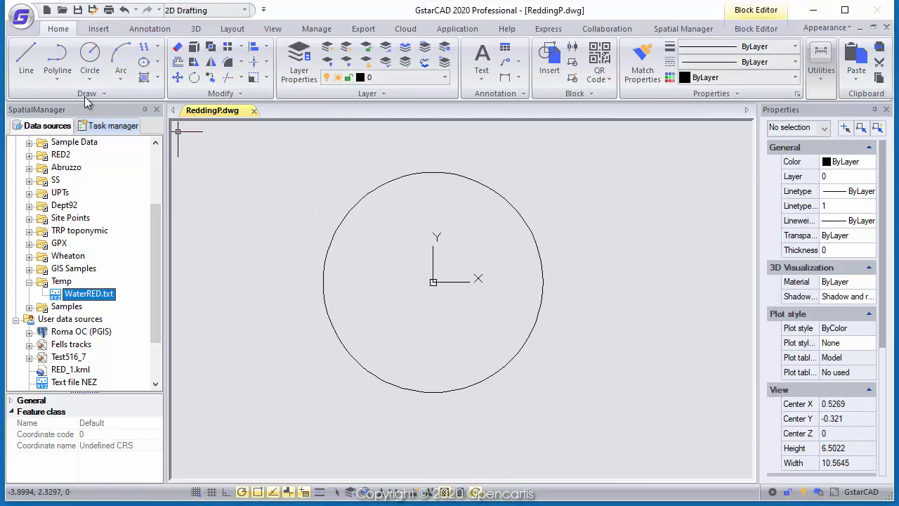
# Add a concentric inner circle of radius 1.75 at the origin.
pyautogui.click(90, 56)
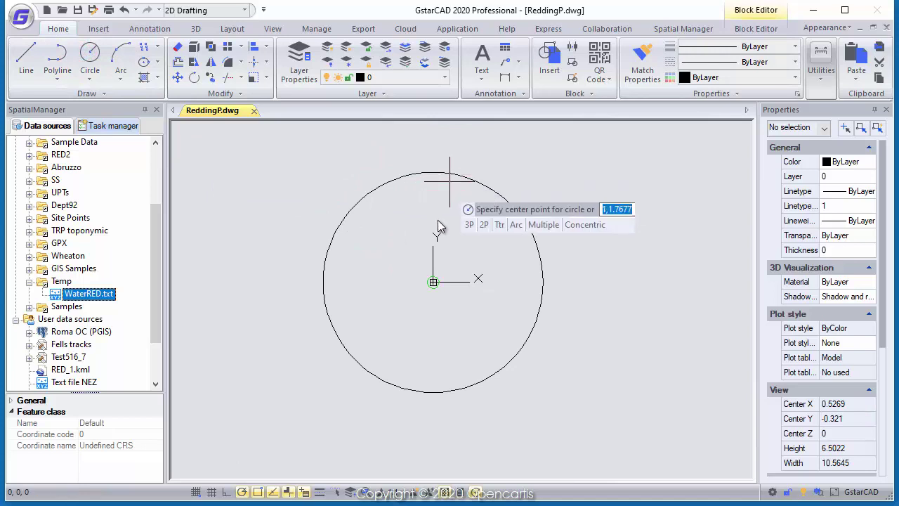
pyautogui.click(433, 282)
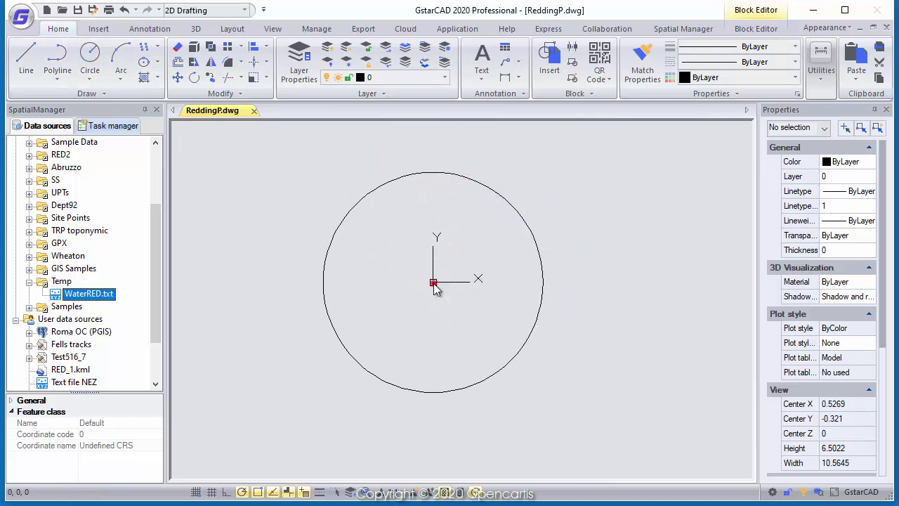
pyautogui.click(513, 222)
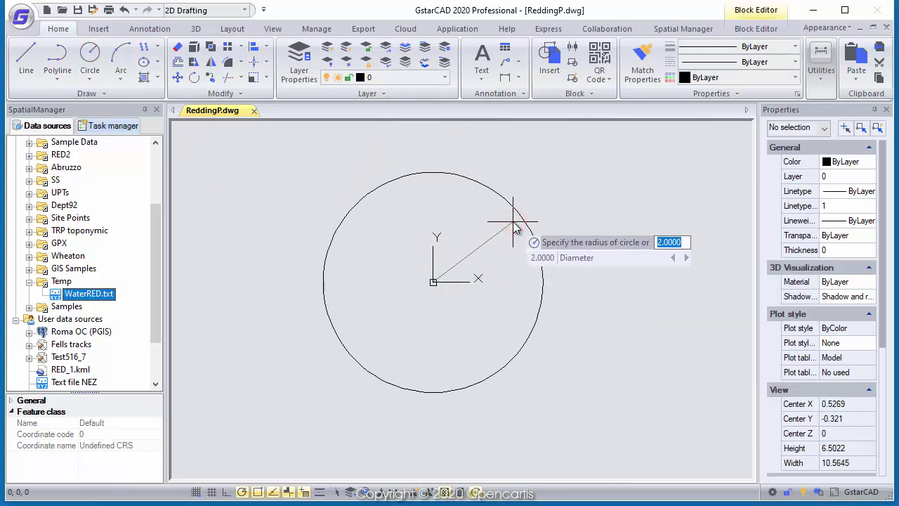
pyautogui.write('1.75')
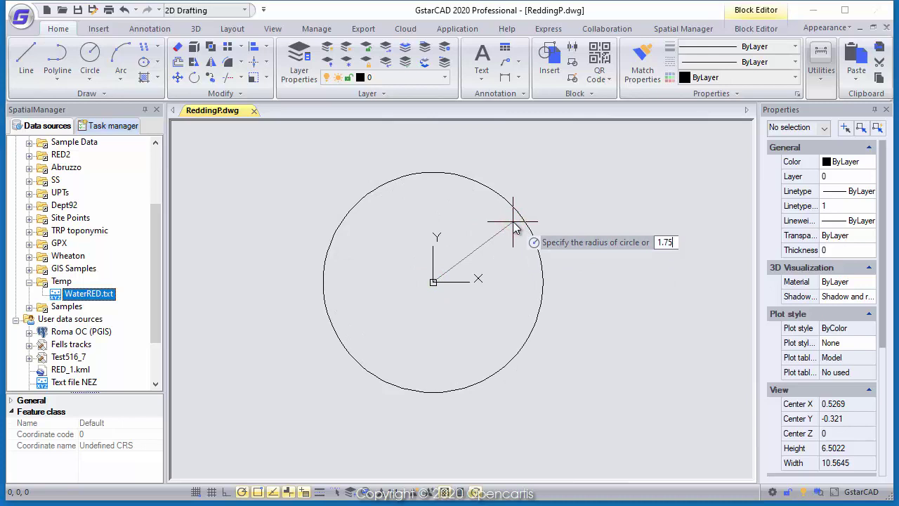
pyautogui.press('Return')
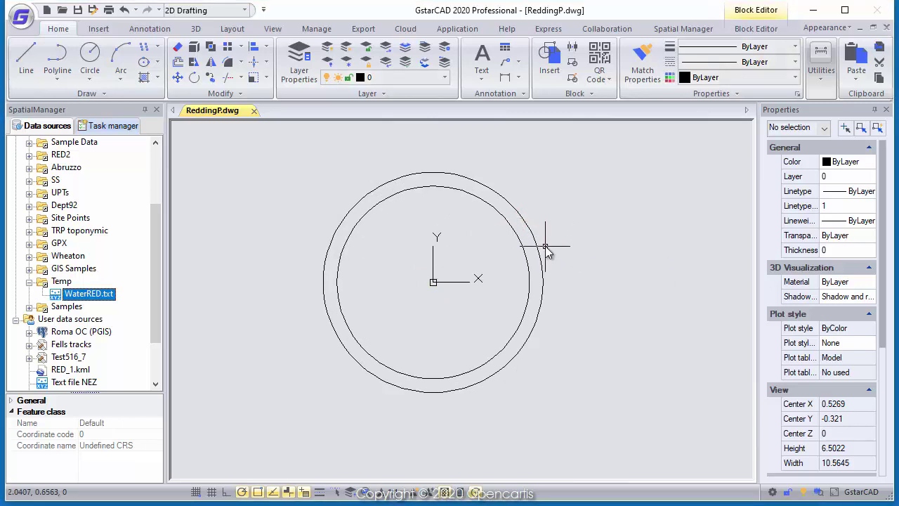
pyautogui.scroll(-2, 531, 225)
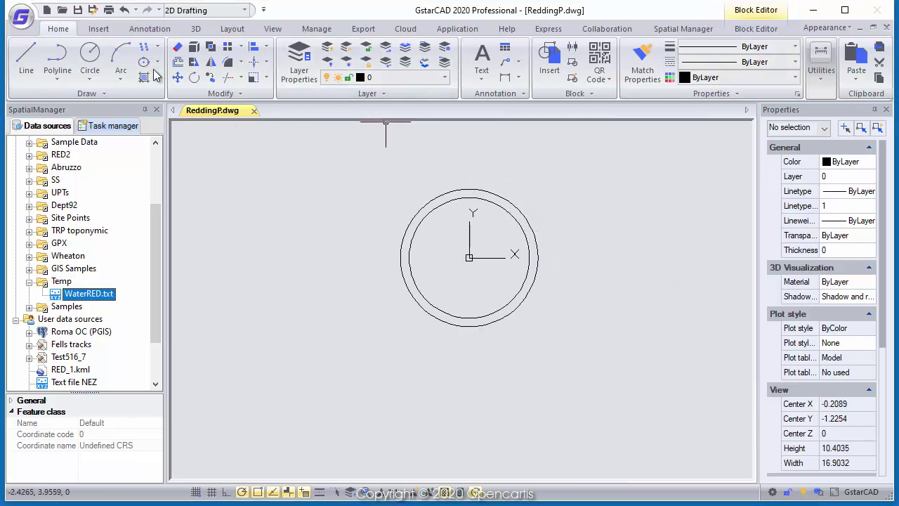
pyautogui.click(99, 28)
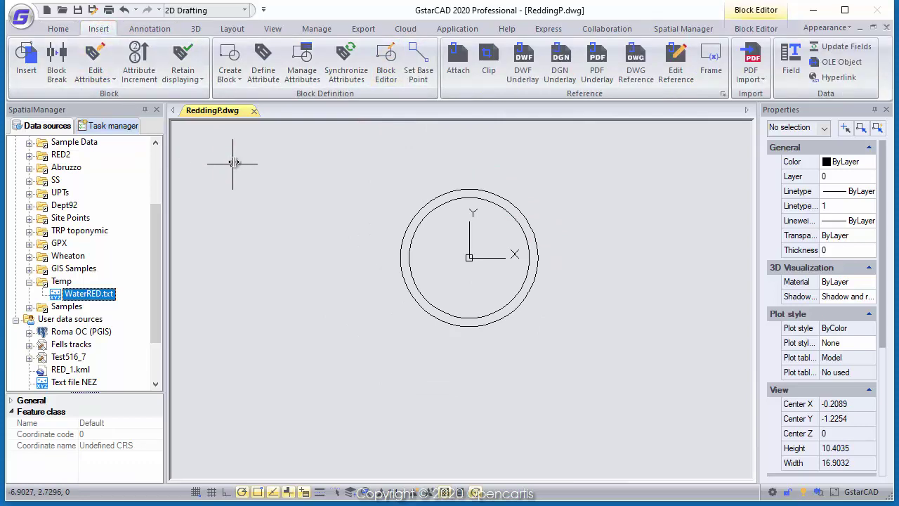
# Define the DESC attribute with a picked text height, placed right of the circles.
pyautogui.click(263, 60)
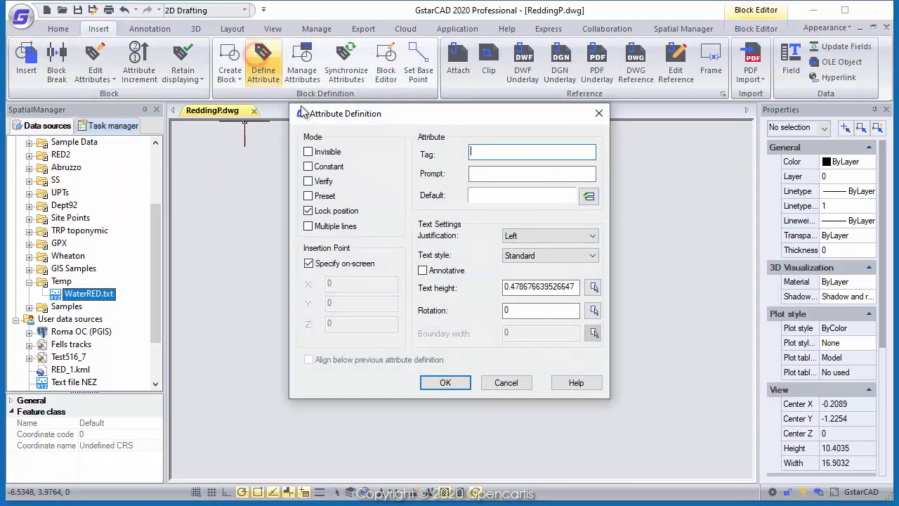
pyautogui.click(495, 152)
pyautogui.write('Desc')
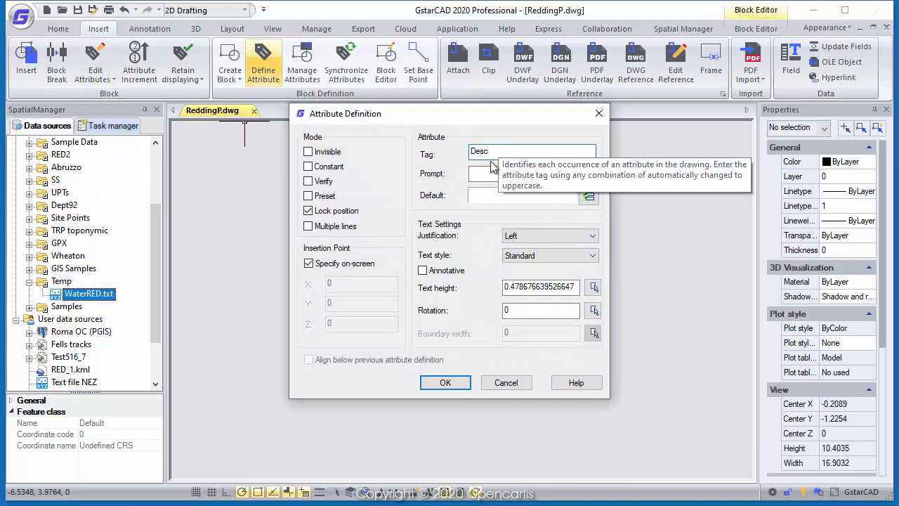
pyautogui.click(593, 289)
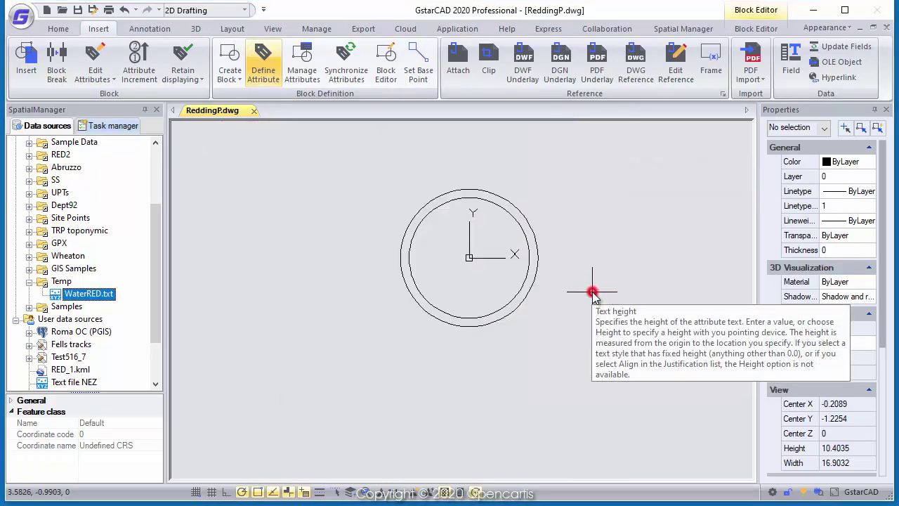
pyautogui.click(561, 242)
pyautogui.click(562, 225)
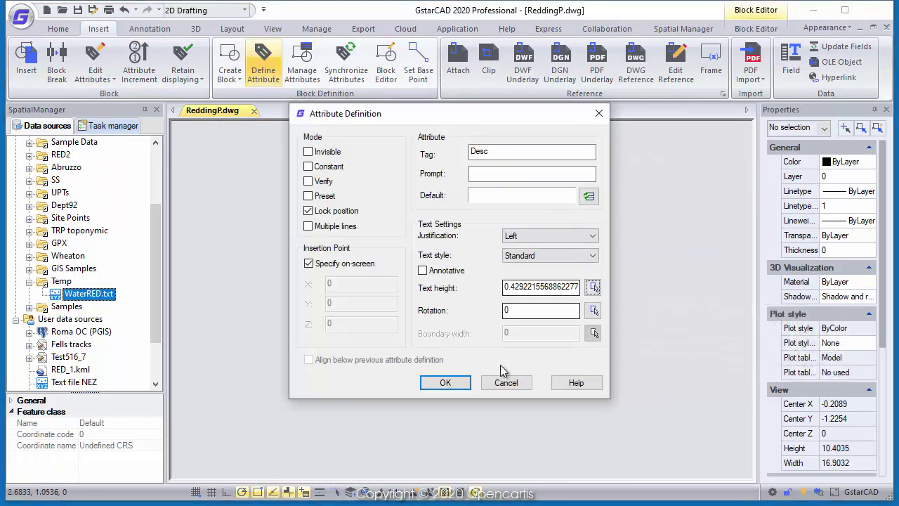
pyautogui.click(446, 382)
pyautogui.click(548, 230)
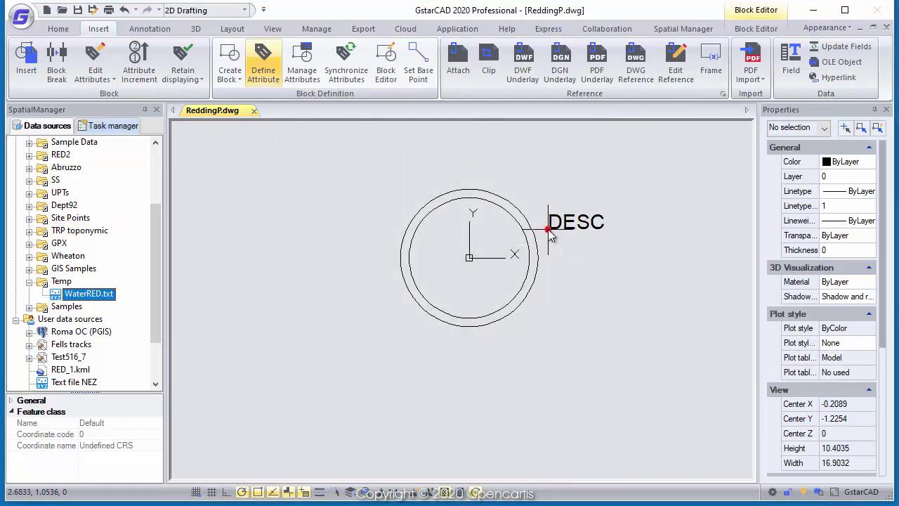
# Add a CODE attribute definition aligned below DESC.
pyautogui.rightClick(527, 203)
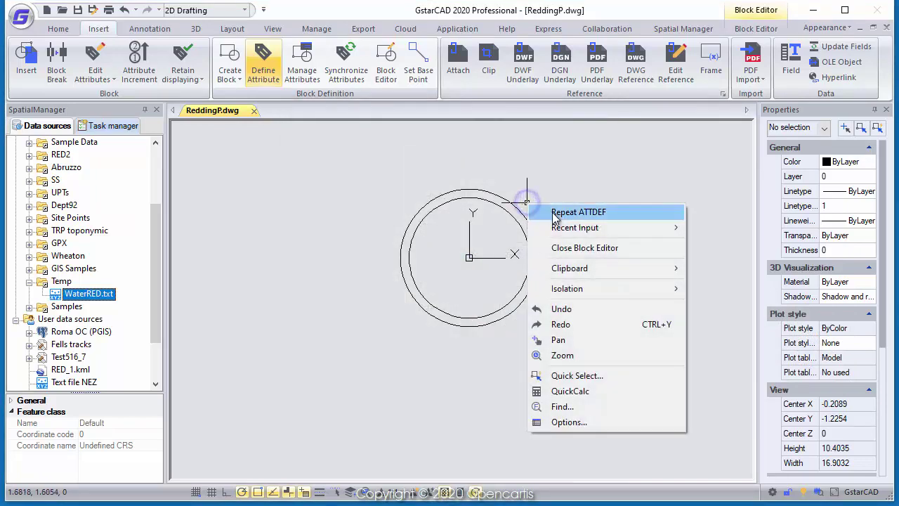
pyautogui.click(528, 205)
pyautogui.click(494, 150)
pyautogui.write('Code')
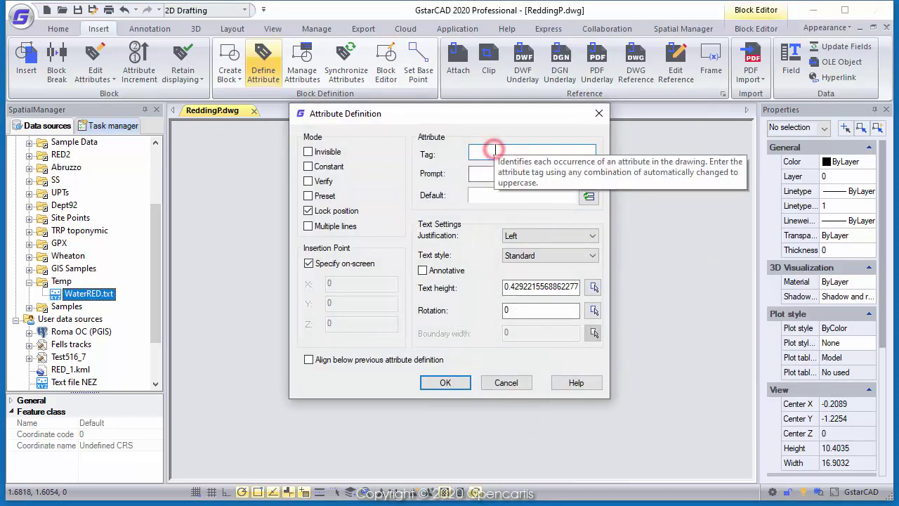
pyautogui.click(344, 359)
pyautogui.click(443, 386)
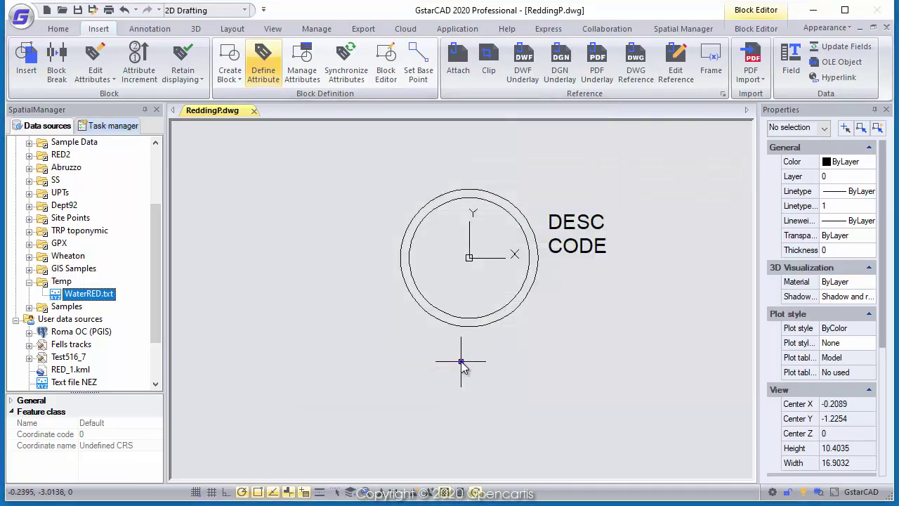
# Add an ALTITUDE attribute definition aligned below CODE.
pyautogui.rightClick(461, 362)
pyautogui.click(512, 141)
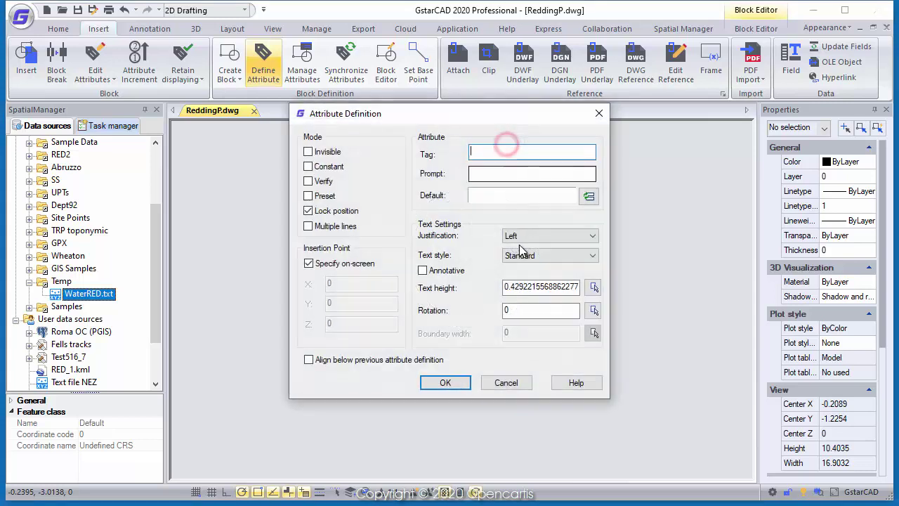
pyautogui.click(511, 154)
pyautogui.write('Altitude')
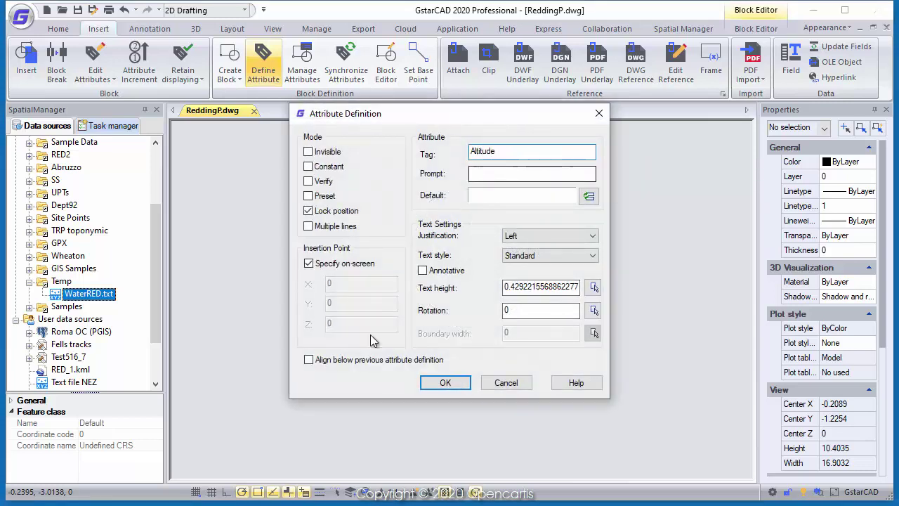
pyautogui.click(342, 359)
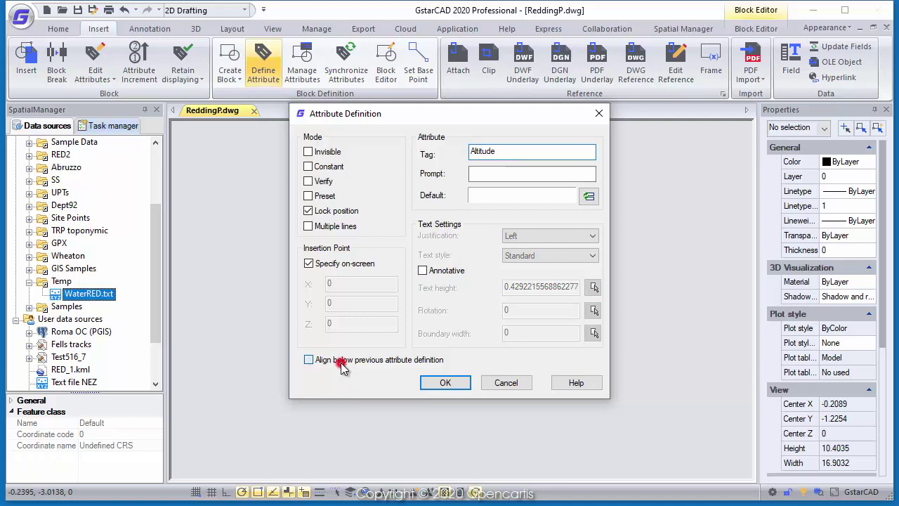
pyautogui.click(444, 382)
# Check the circles' layer and put the DESC attribute on the Desc layer.
pyautogui.click(521, 202)
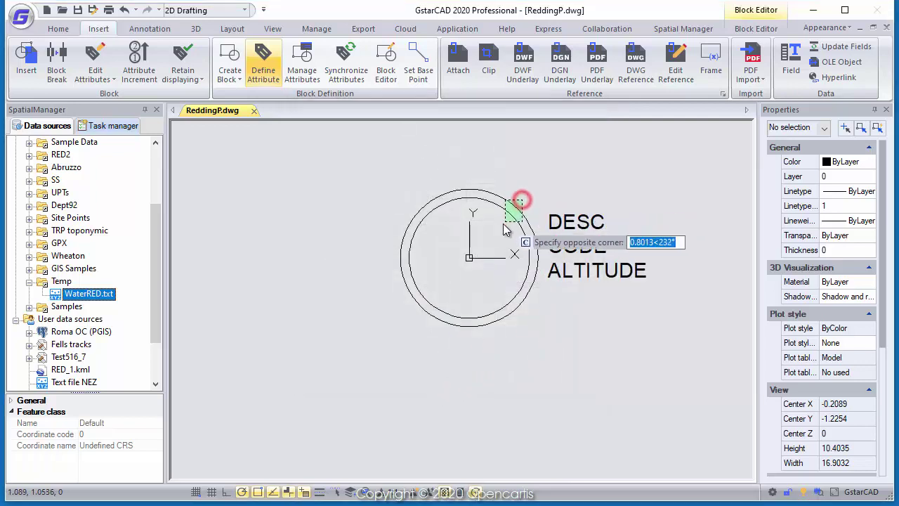
pyautogui.click(499, 228)
pyautogui.click(837, 179)
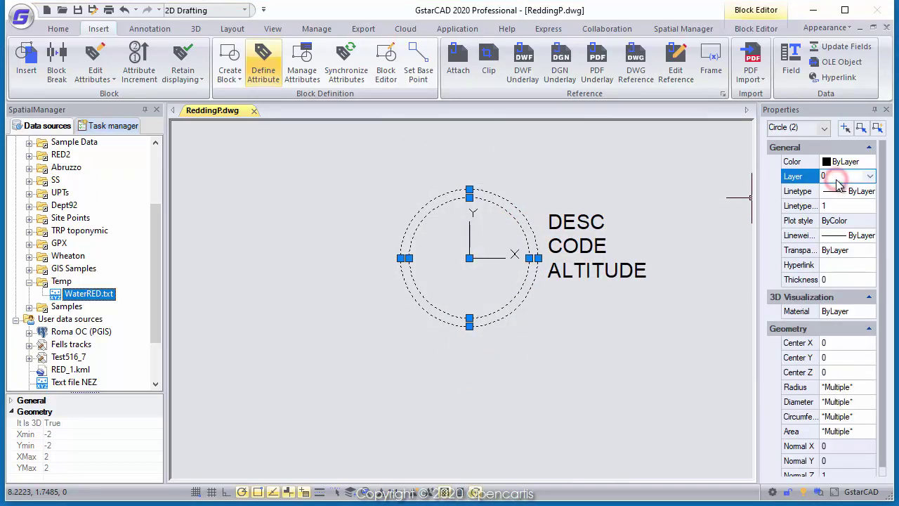
pyautogui.press('Escape')
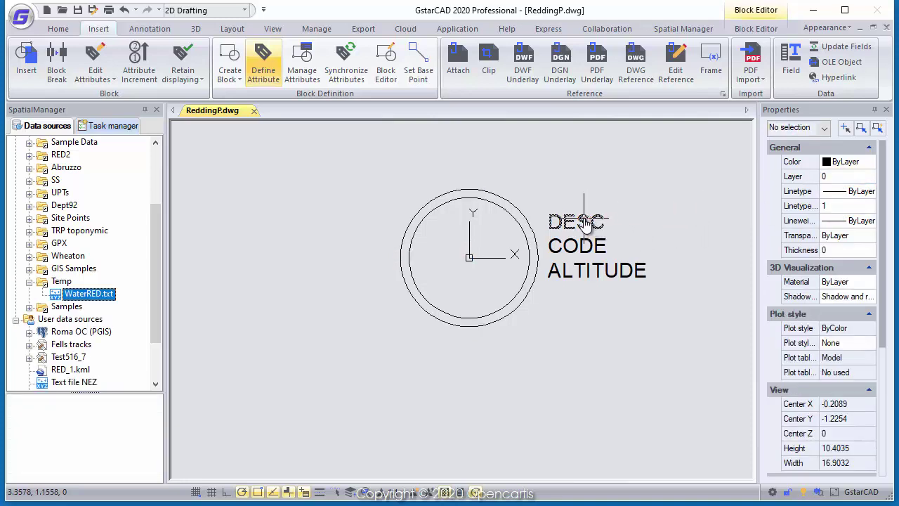
pyautogui.click(582, 220)
pyautogui.click(844, 178)
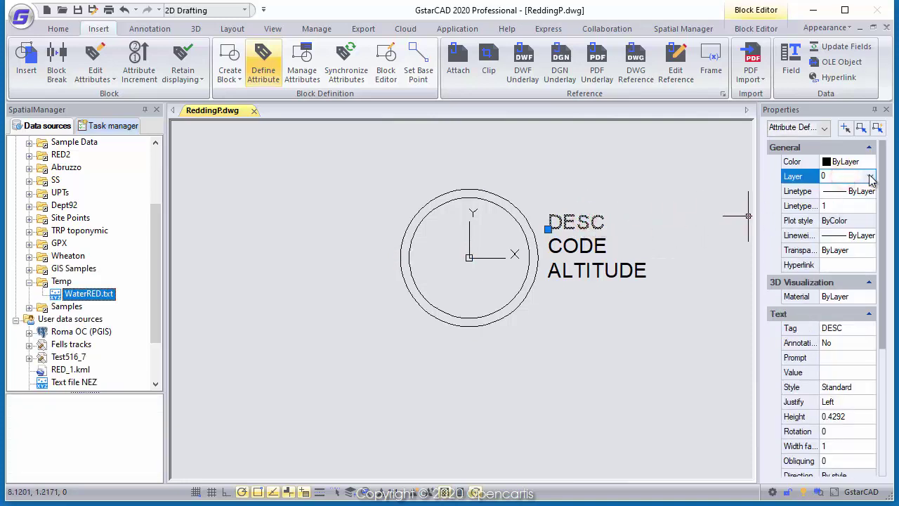
pyautogui.click(871, 179)
pyautogui.click(835, 215)
pyautogui.press('Escape')
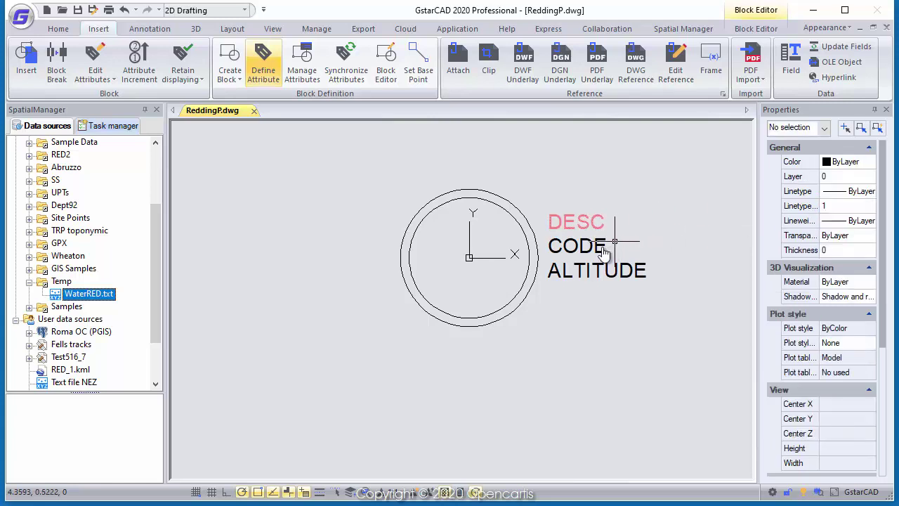
# Put the CODE attribute definition on the Code layer.
pyautogui.click(614, 241)
pyautogui.click(572, 249)
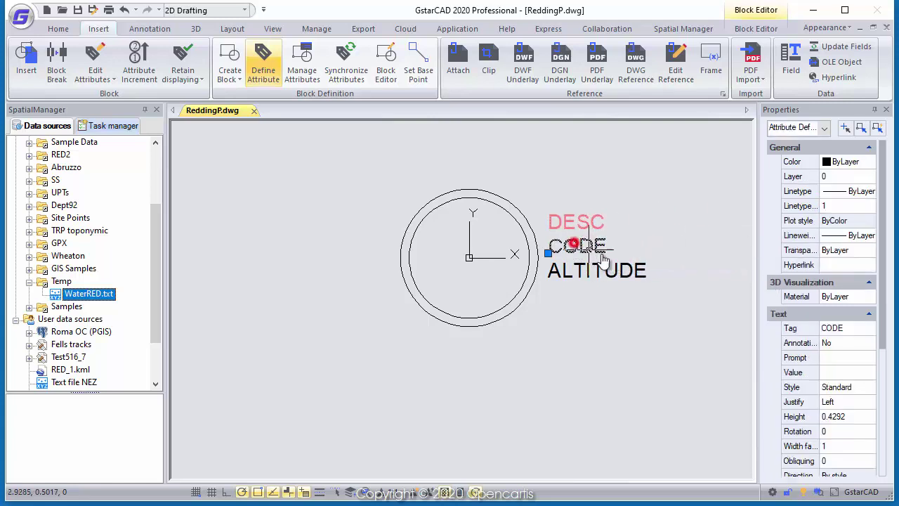
pyautogui.click(838, 178)
pyautogui.click(870, 177)
pyautogui.click(835, 199)
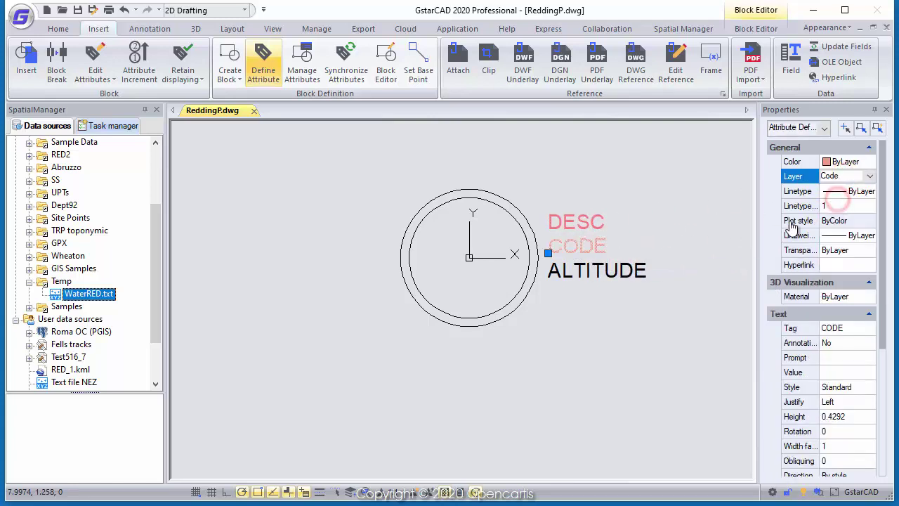
pyautogui.press('Escape')
# Put ALTITUDE on the Z layer and close the Block Editor.
pyautogui.click(601, 270)
pyautogui.click(839, 178)
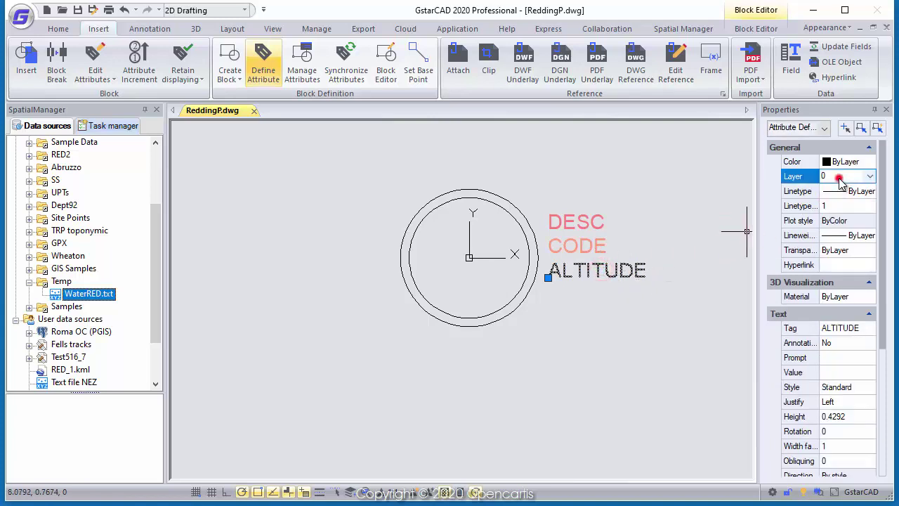
pyautogui.click(870, 177)
pyautogui.click(835, 289)
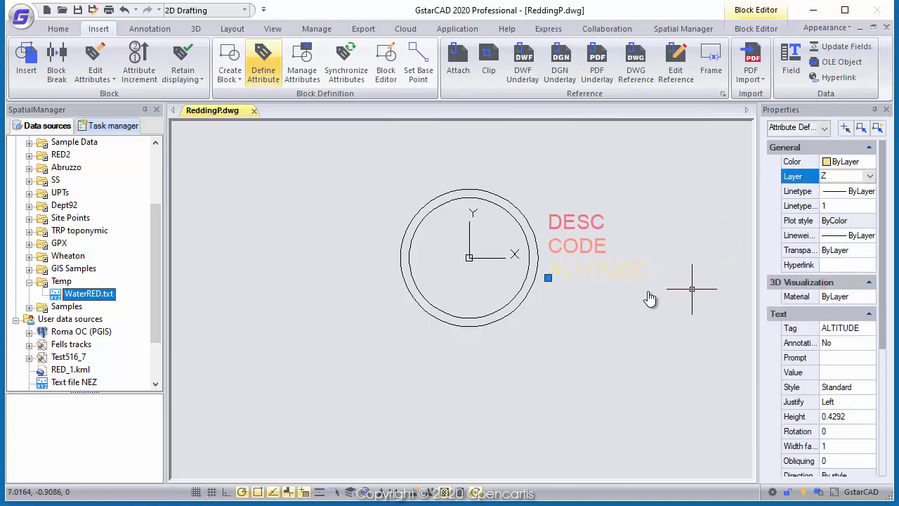
pyautogui.press('Escape')
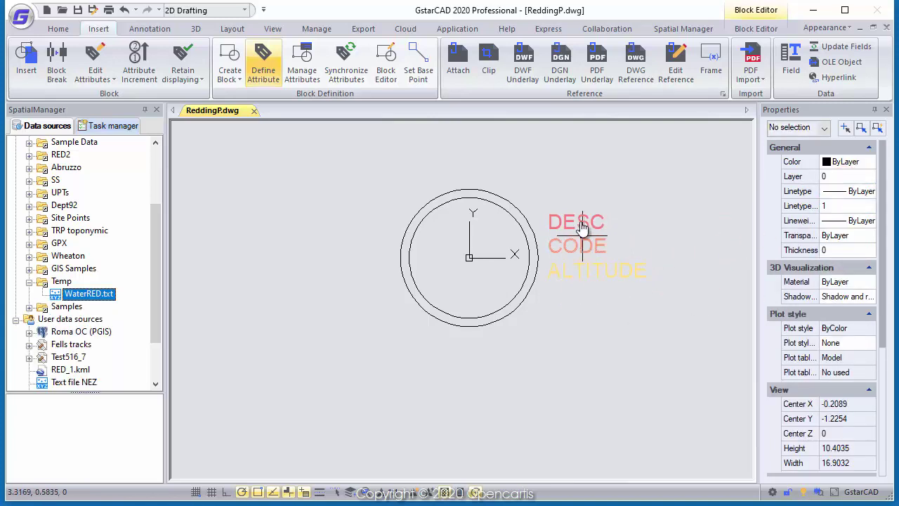
pyautogui.click(775, 29)
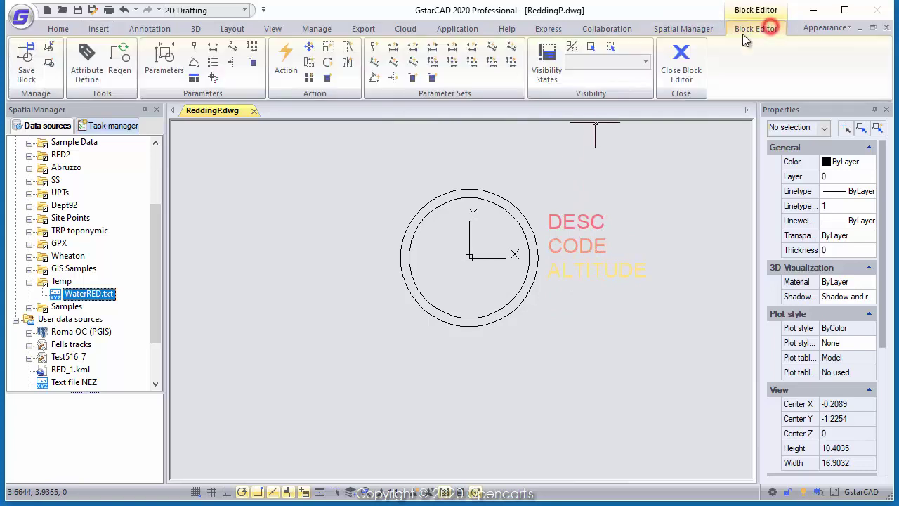
pyautogui.click(681, 65)
# Save the PT block and start a Tab-delimited import of WaterRED.txt into the drawing.
pyautogui.click(425, 266)
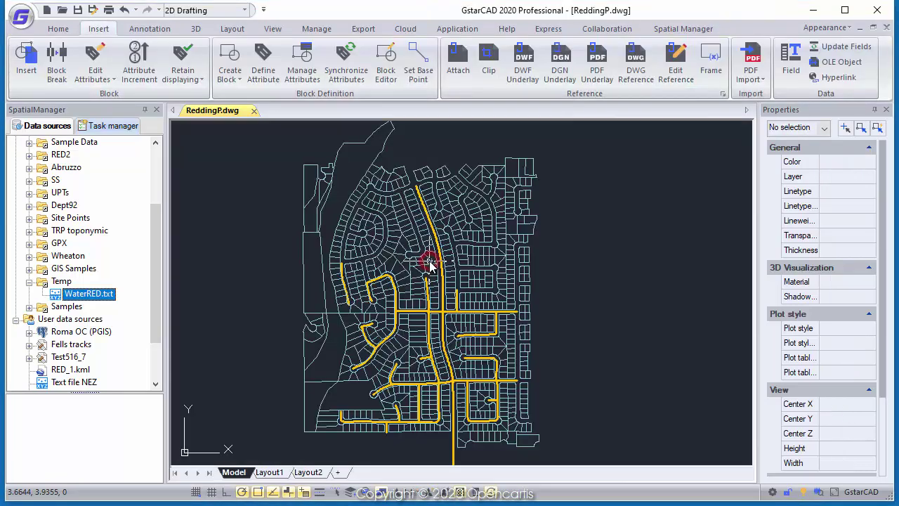
pyautogui.rightClick(84, 298)
pyautogui.click(113, 317)
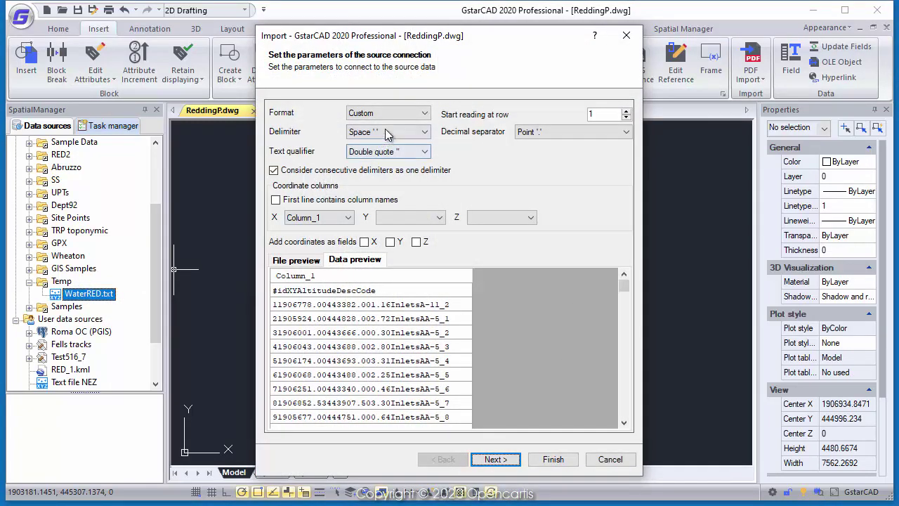
pyautogui.click(385, 135)
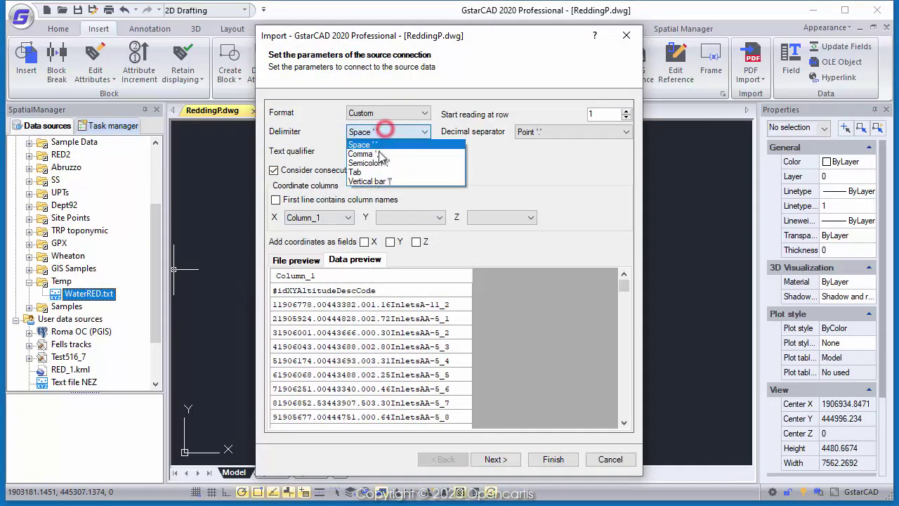
pyautogui.click(372, 172)
# Stop merging delimiters, use the header row, keep X, and map Altitude to Z.
pyautogui.click(372, 170)
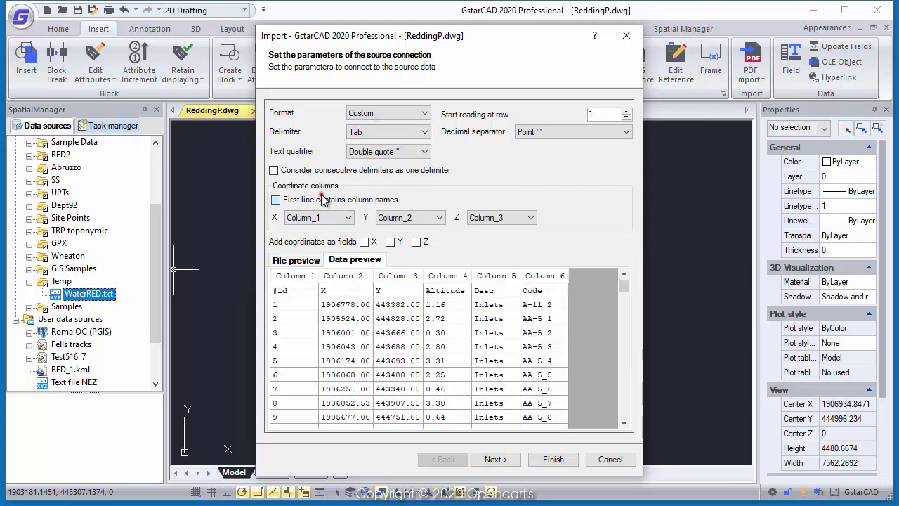
pyautogui.click(321, 200)
pyautogui.click(321, 218)
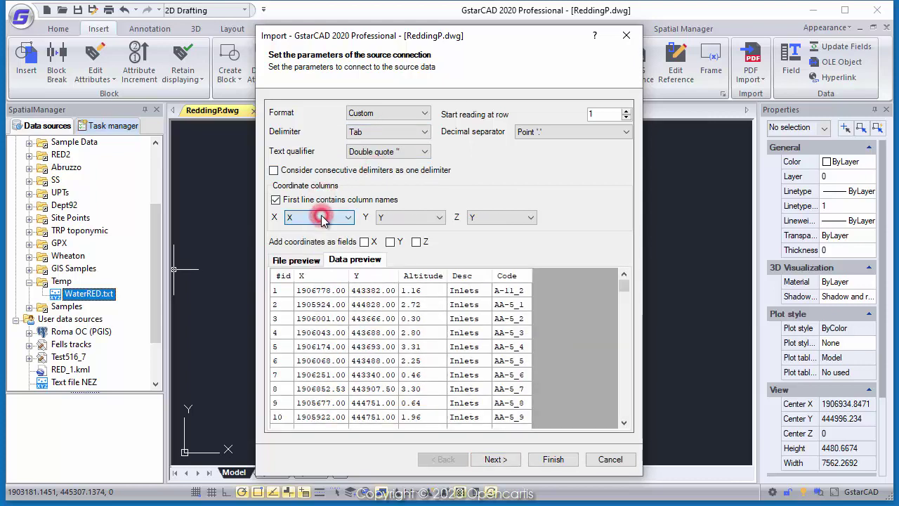
pyautogui.click(481, 217)
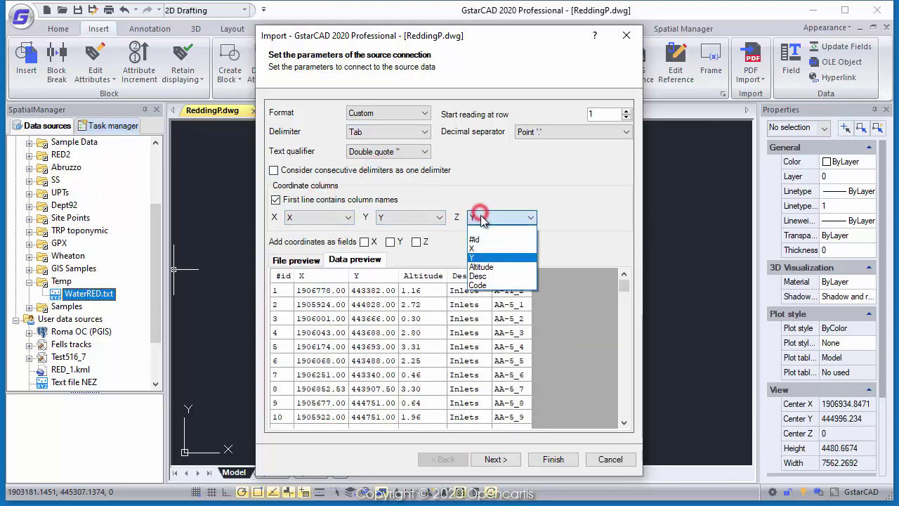
pyautogui.click(482, 267)
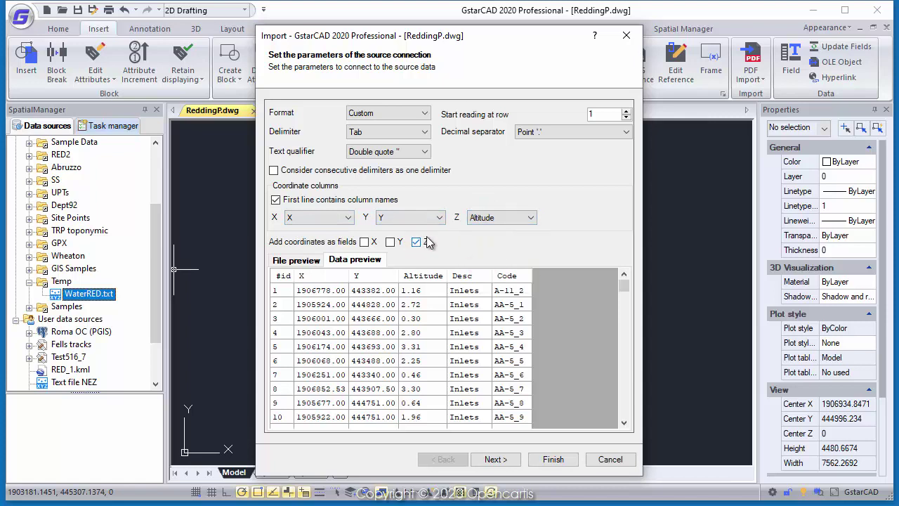
pyautogui.click(494, 459)
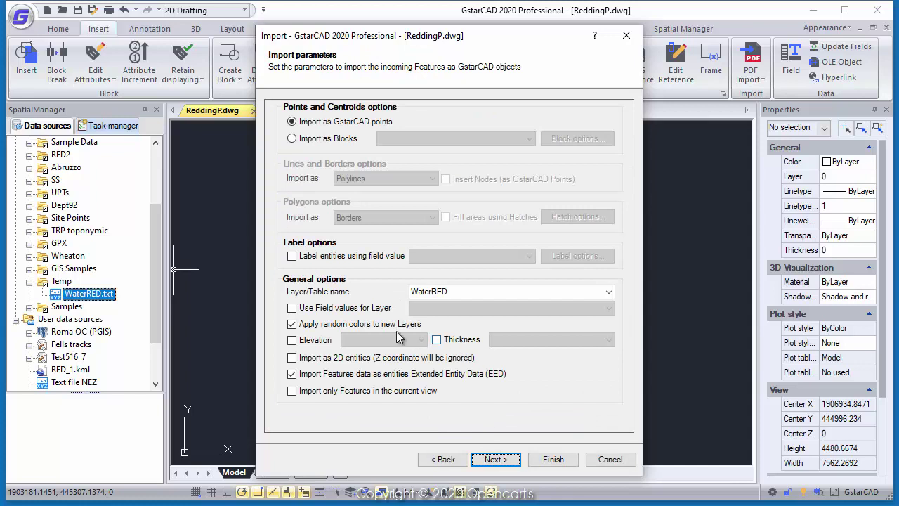
# Name the new layers after the values of the Desc field.
pyautogui.click(365, 309)
pyautogui.click(421, 309)
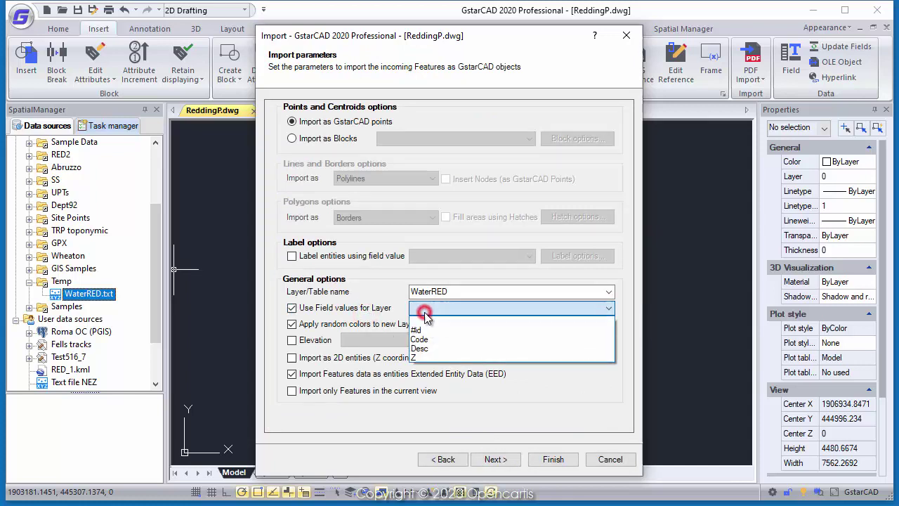
pyautogui.click(425, 348)
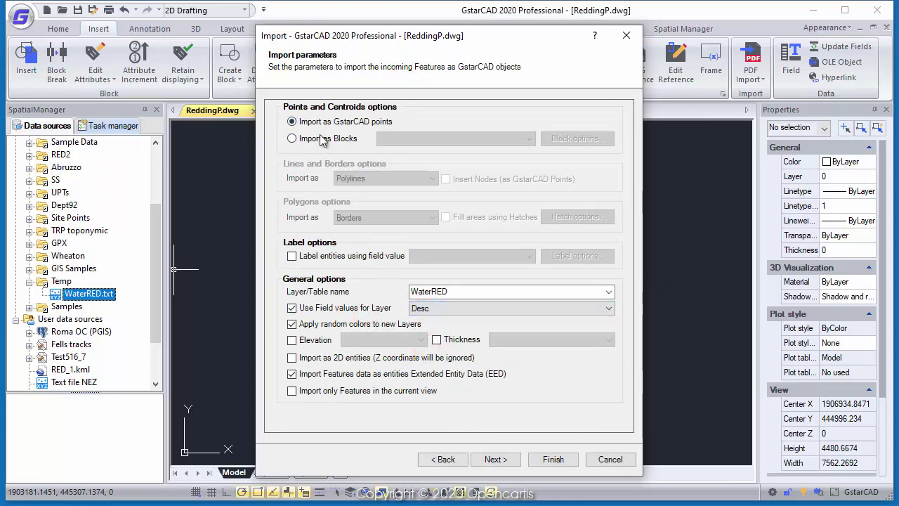
# Import points as PT blocks, keeping DESC from Desc and mapping ALTITUDE to Z, then save.
pyautogui.click(382, 139)
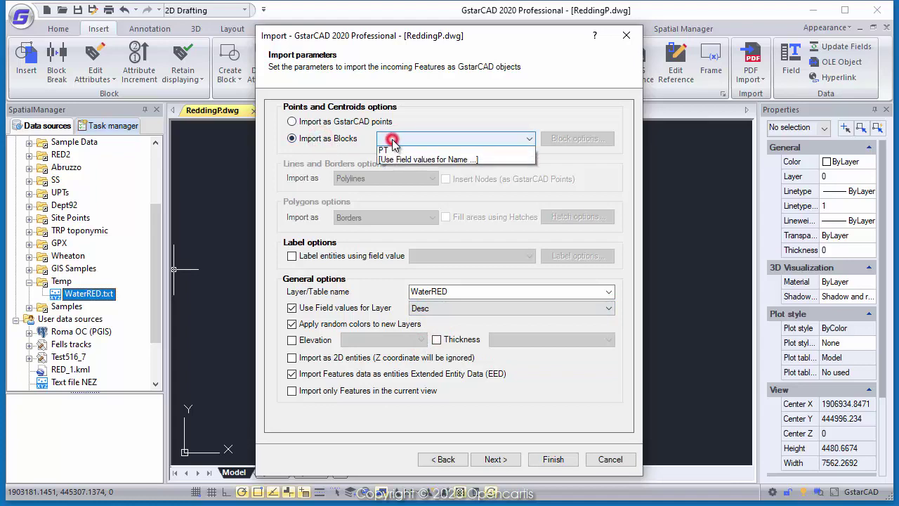
pyautogui.click(385, 153)
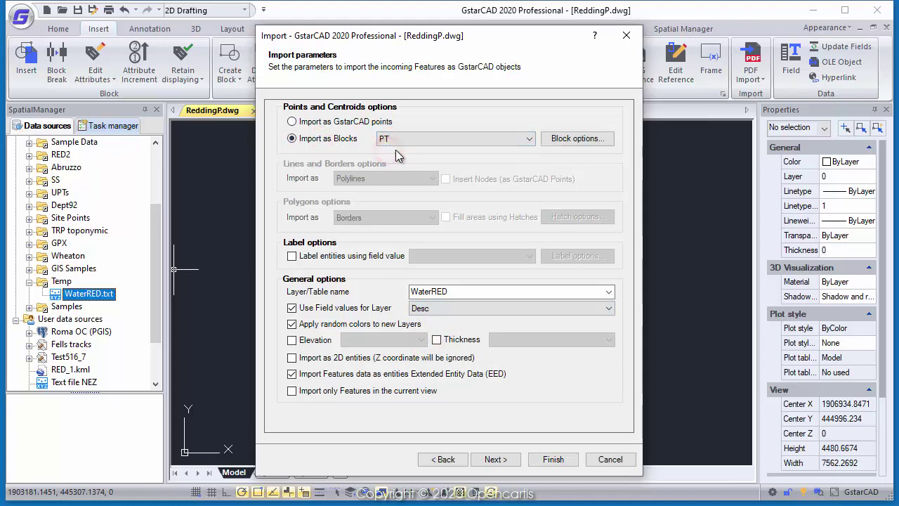
pyautogui.click(567, 141)
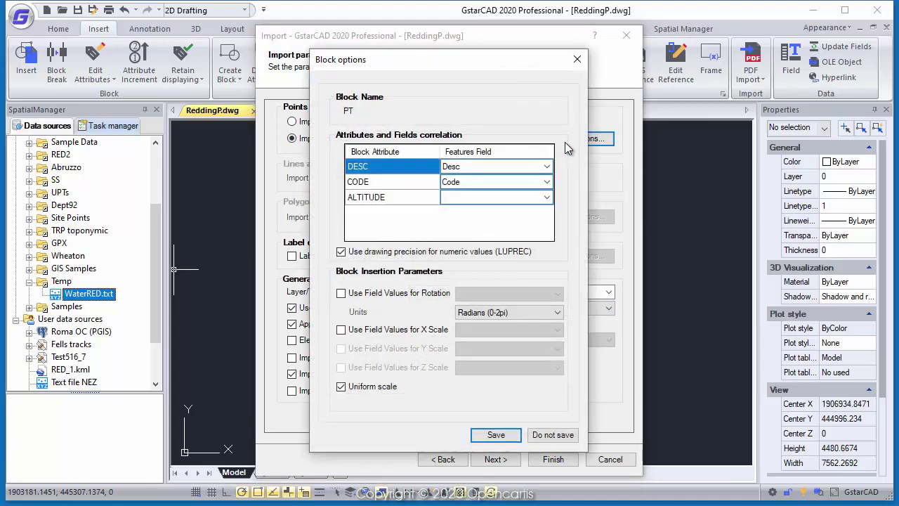
pyautogui.click(445, 167)
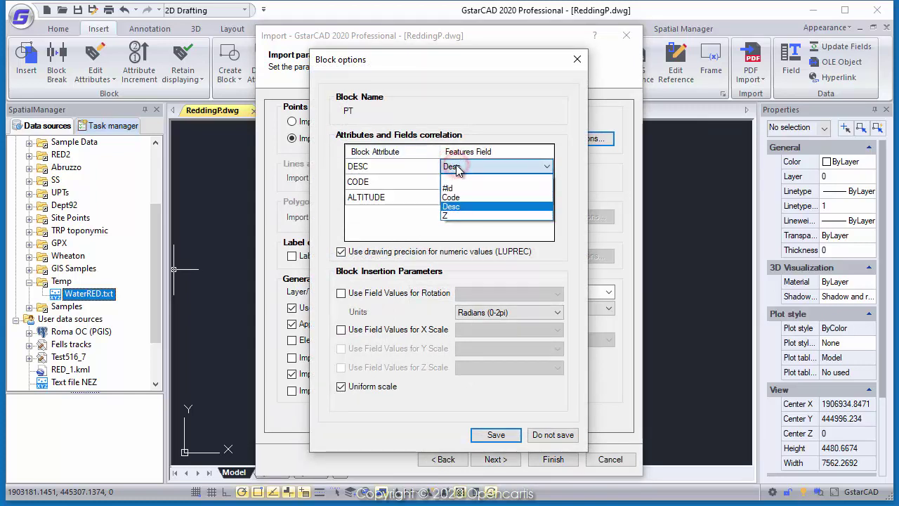
pyautogui.click(457, 198)
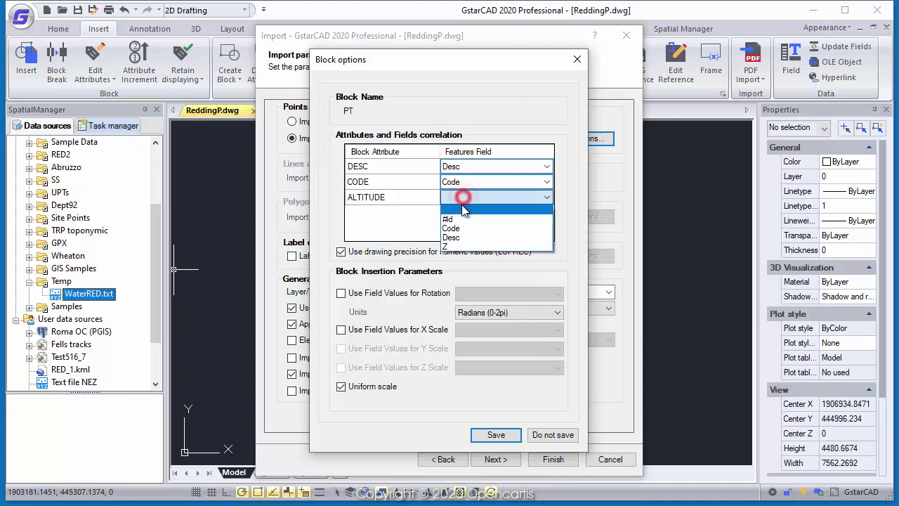
pyautogui.click(461, 242)
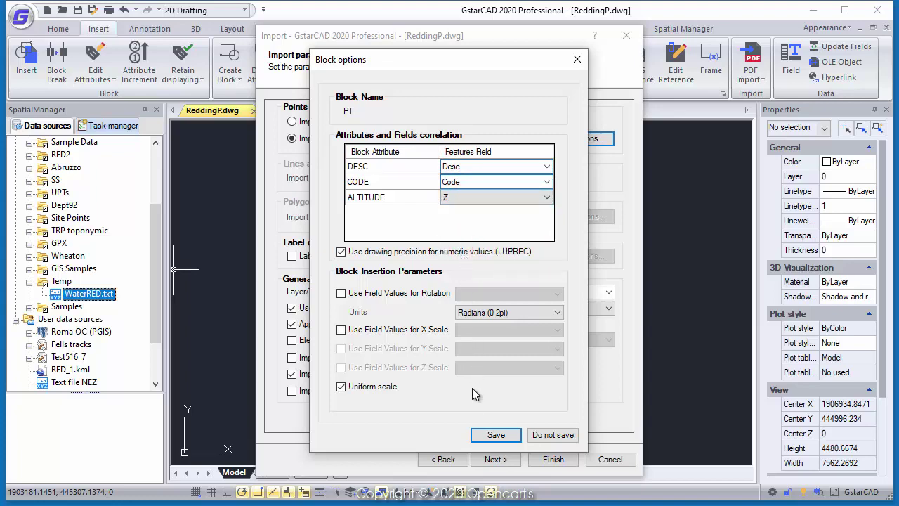
pyautogui.click(488, 435)
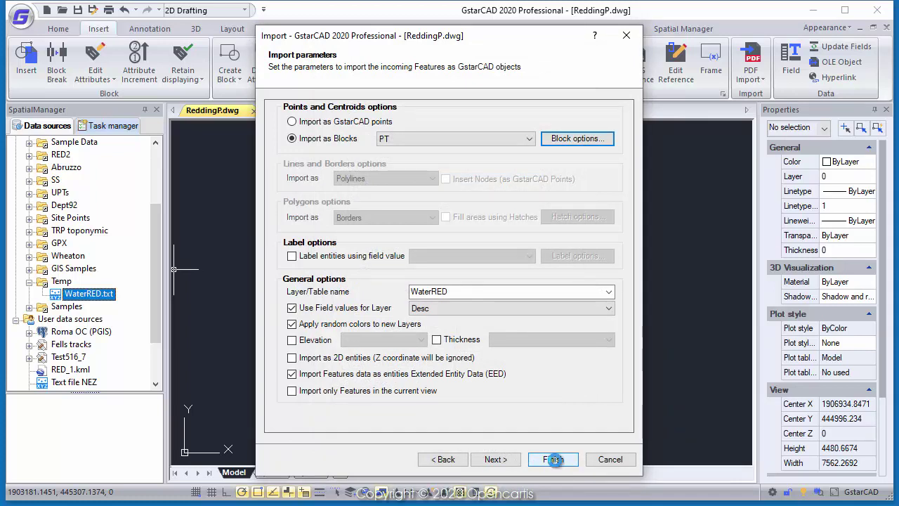
# Run the import of the 214 water points, close the report, and zoom in.
pyautogui.click(554, 459)
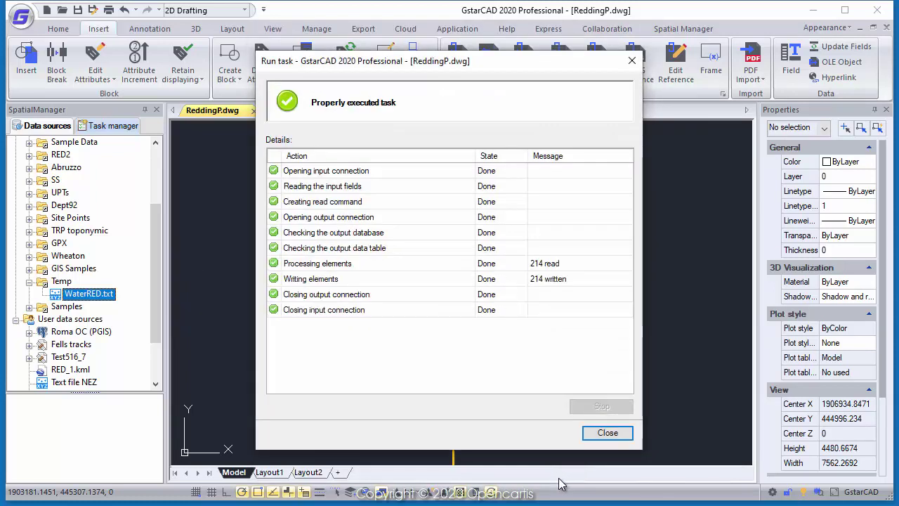
pyautogui.click(608, 432)
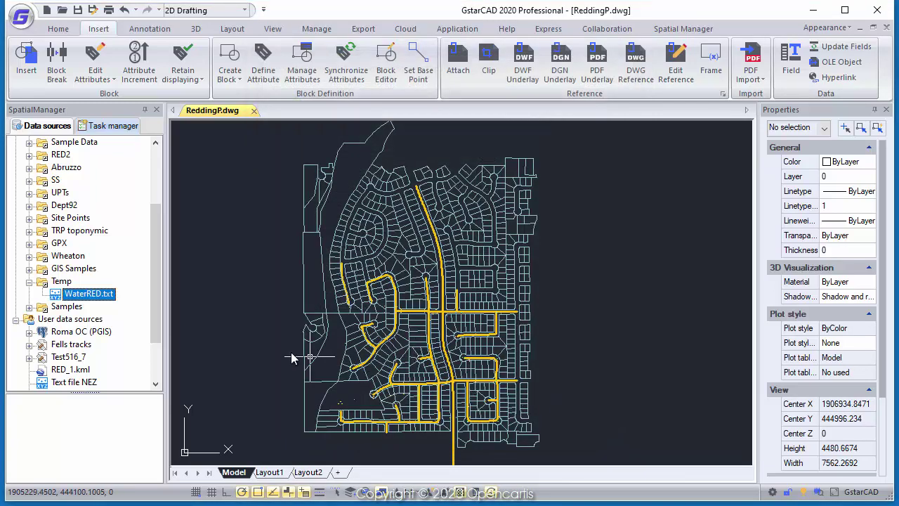
pyautogui.scroll(3, 393, 315)
pyautogui.scroll(2, 422, 291)
pyautogui.scroll(2, 478, 331)
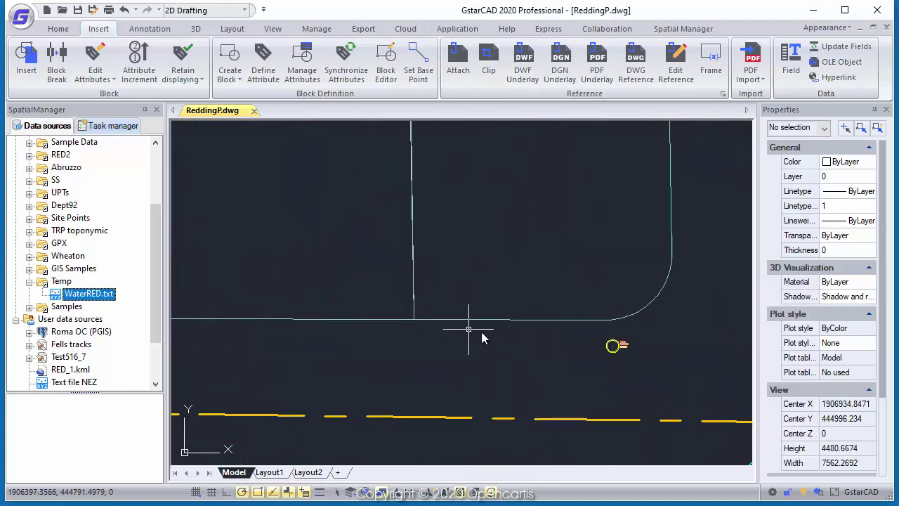
pyautogui.scroll(2, 561, 351)
# Inspect the imported manhole and valve blocks with their description, code and altitude labels.
pyautogui.moveTo(577, 358); pyautogui.dragTo(134, 250, button='middle')
pyautogui.scroll(2, 351, 254)
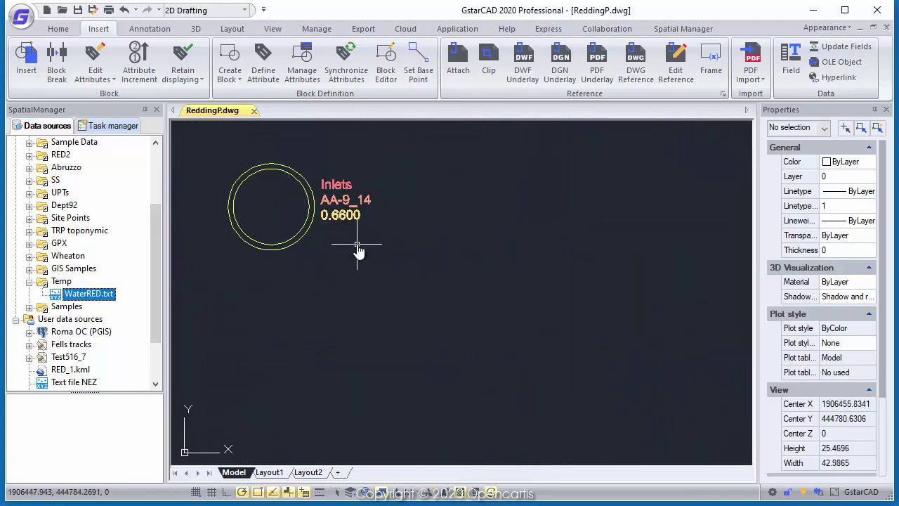
pyautogui.scroll(-2, 357, 248)
pyautogui.moveTo(483, 307); pyautogui.dragTo(383, 255, button='middle')
pyautogui.scroll(-2, 545, 269)
pyautogui.moveTo(546, 269)
pyautogui.mouseDown(button='middle')
pyautogui.moveTo(482, 306)
pyautogui.moveTo(429, 280)
pyautogui.mouseUp(button='middle')
pyautogui.scroll(2, 429, 283)
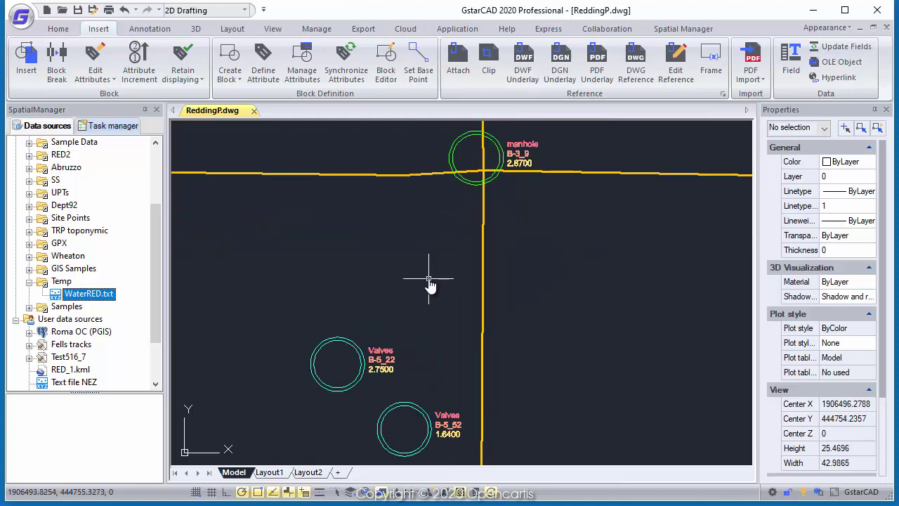
pyautogui.click(52, 31)
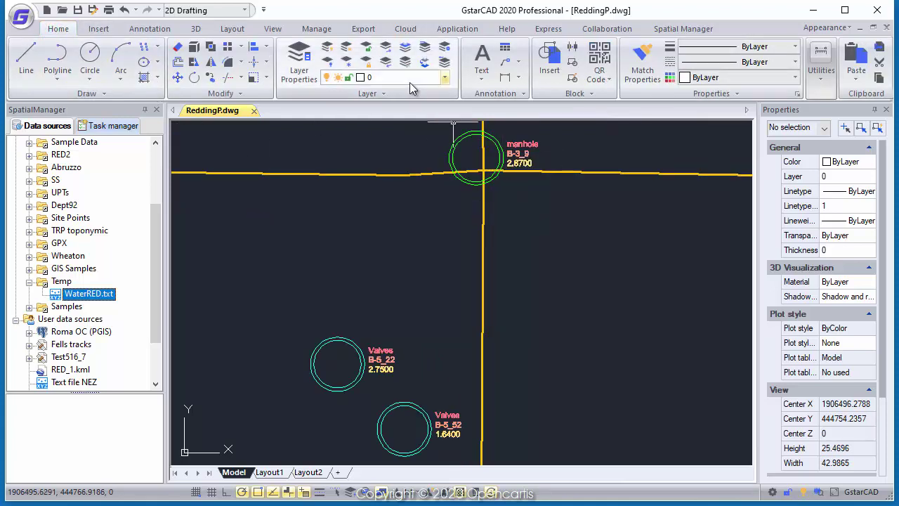
# Briefly freeze and thaw the Valves, Code and Desc layers to check their labels.
pyautogui.click(445, 78)
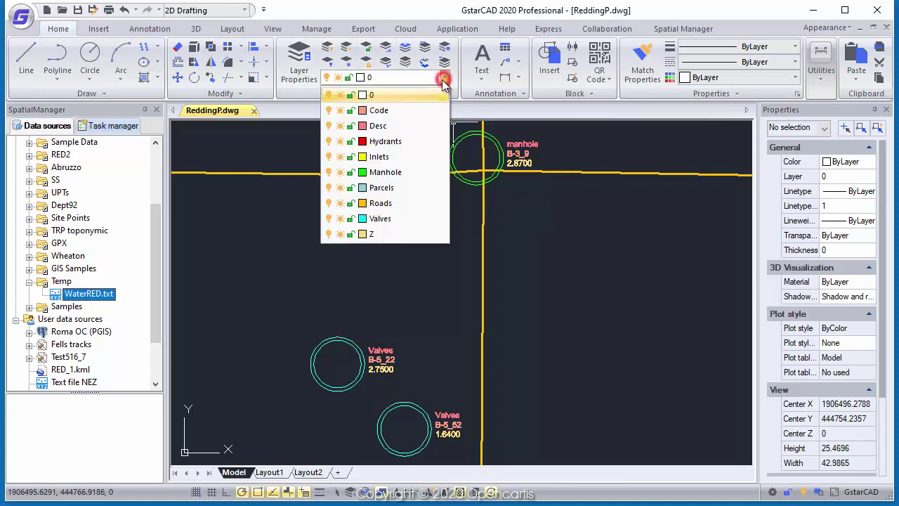
pyautogui.click(339, 218)
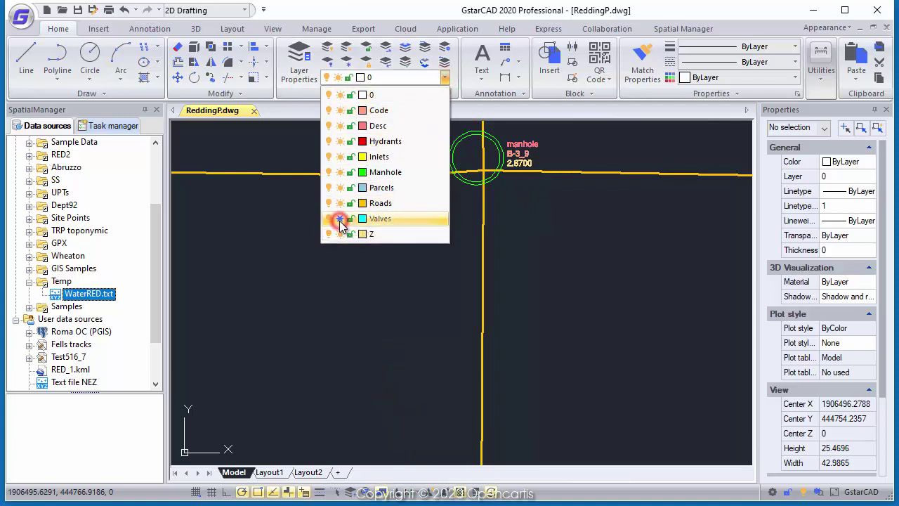
pyautogui.click(339, 219)
pyautogui.click(339, 110)
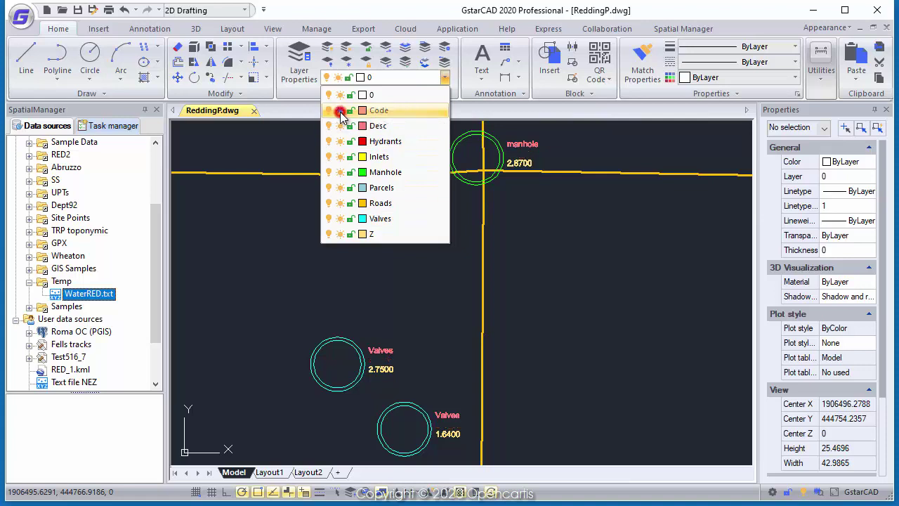
pyautogui.click(339, 110)
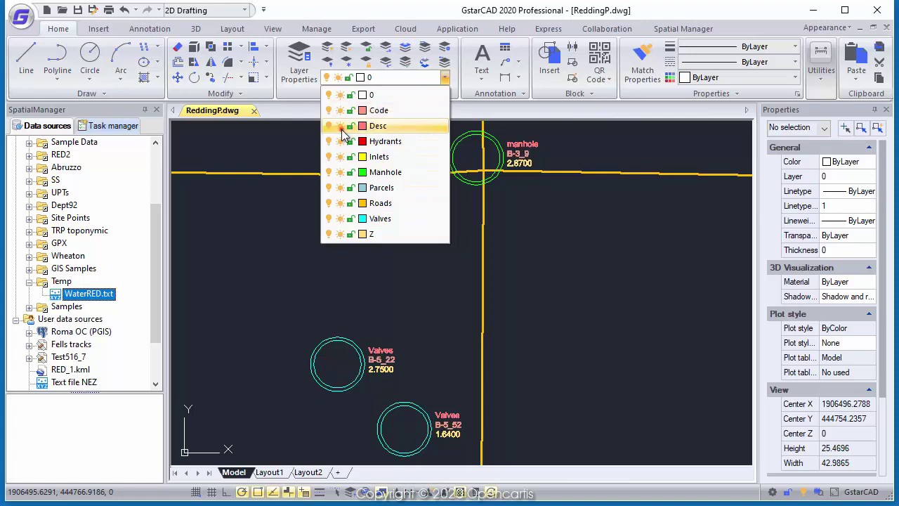
pyautogui.click(339, 126)
pyautogui.click(340, 126)
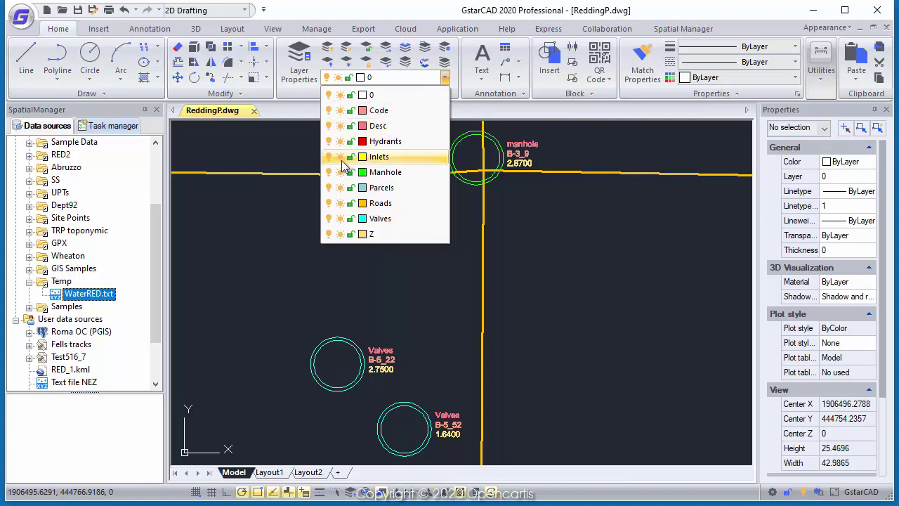
# Freeze the Z layer so altitude values are hidden.
pyautogui.click(340, 233)
pyautogui.click(340, 233)
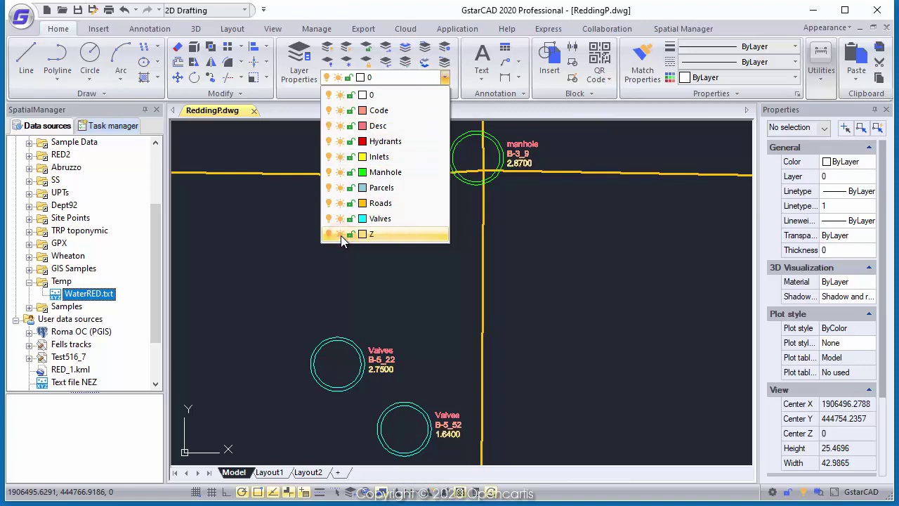
pyautogui.click(340, 234)
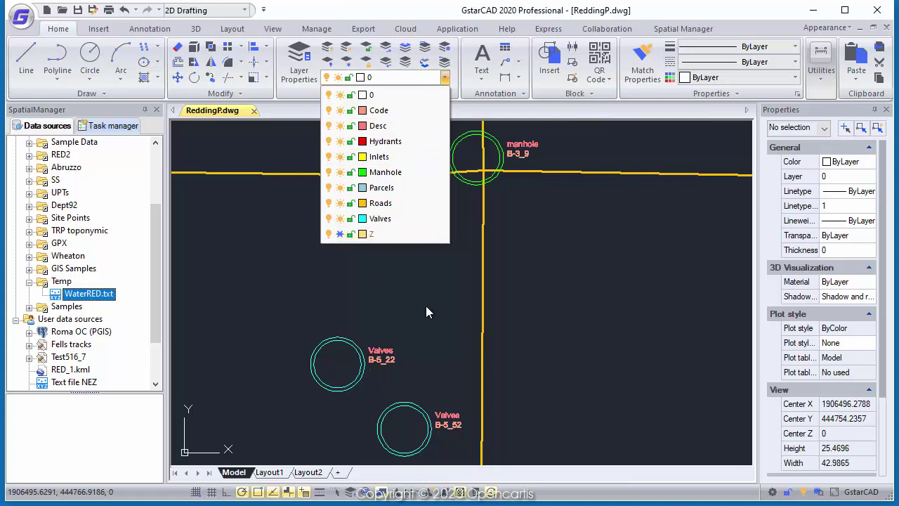